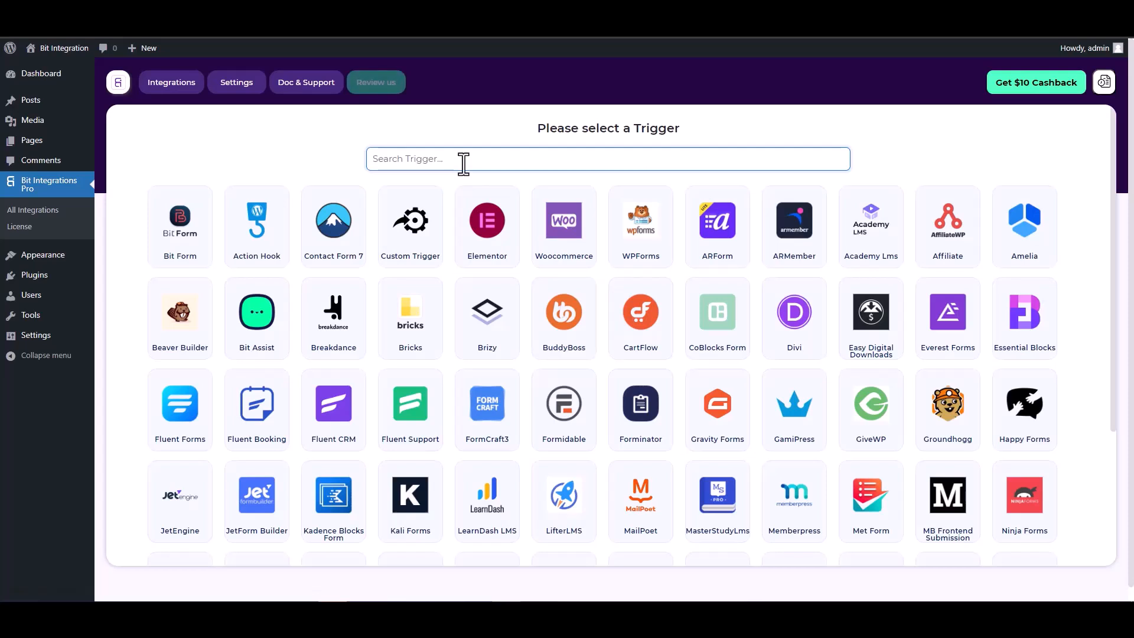
Step: Select CoBlocks Form as the trigger and start fetching its form data
type("co")
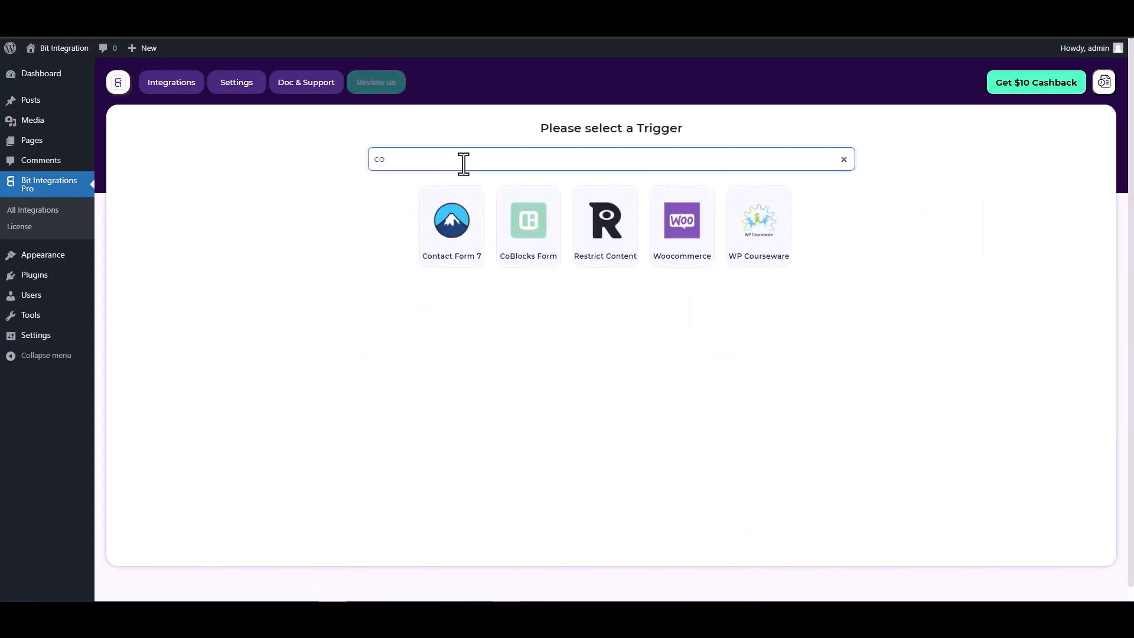
left_click(524, 228)
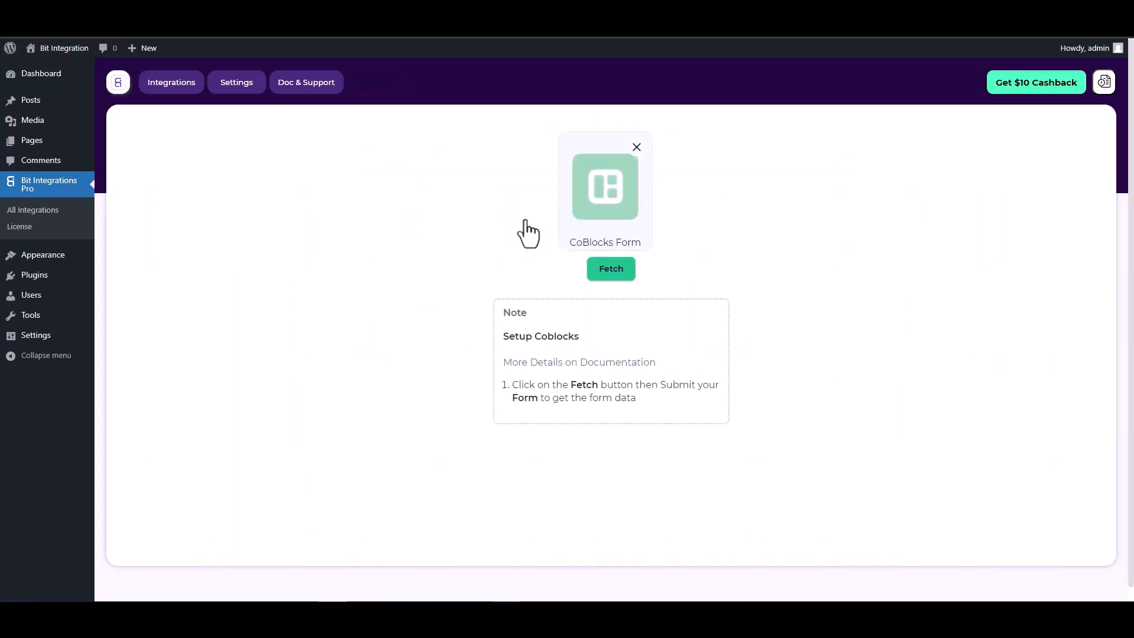
left_click(602, 270)
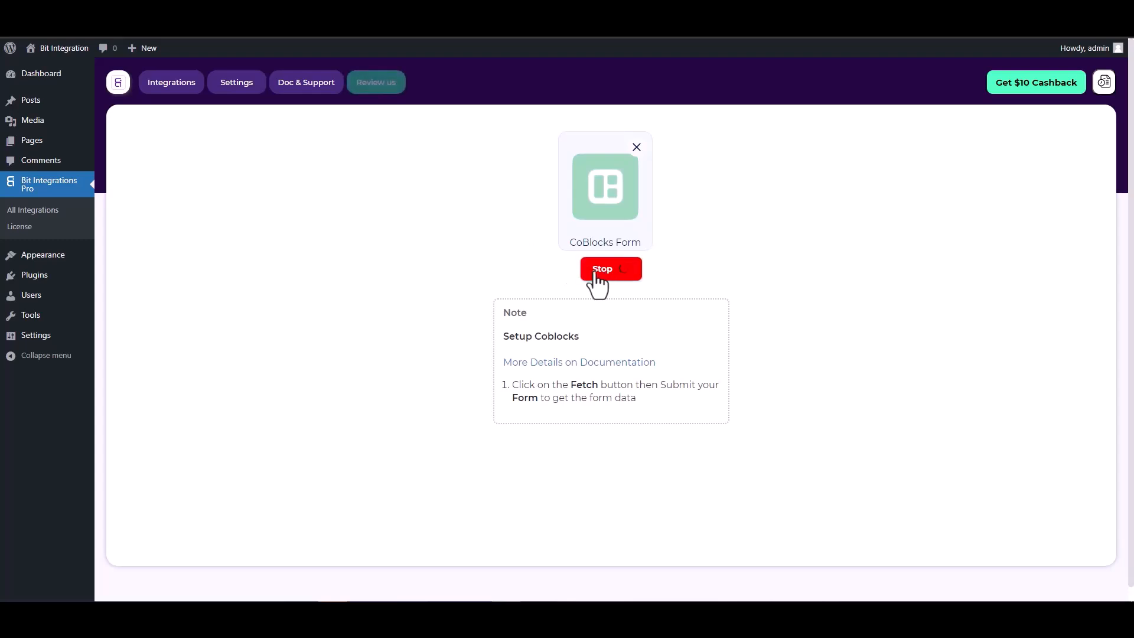
Step: Switch to the Coblock page editor and examine the form's Hidden field and its settings
key("ctrl+Tab")
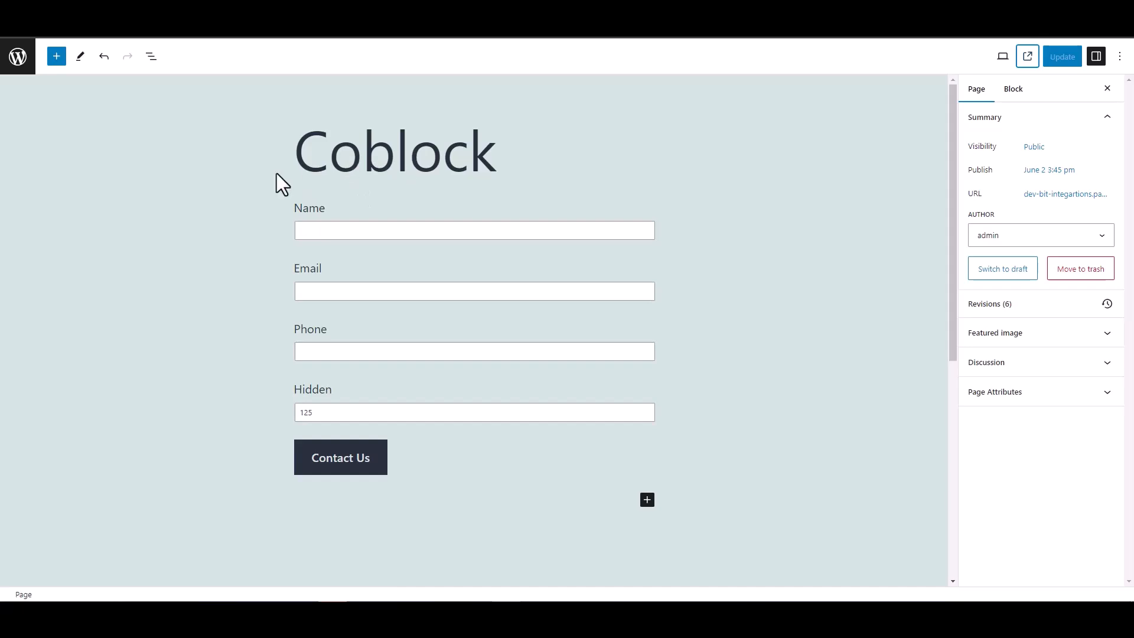
double_click(295, 391)
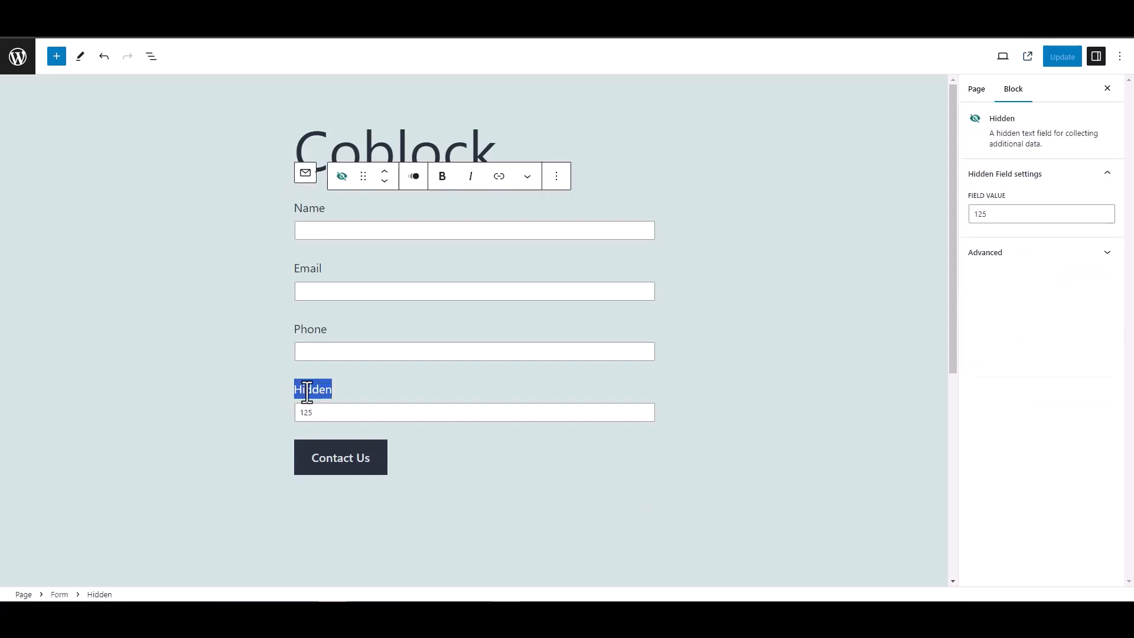
left_click(247, 381)
left_click(240, 349)
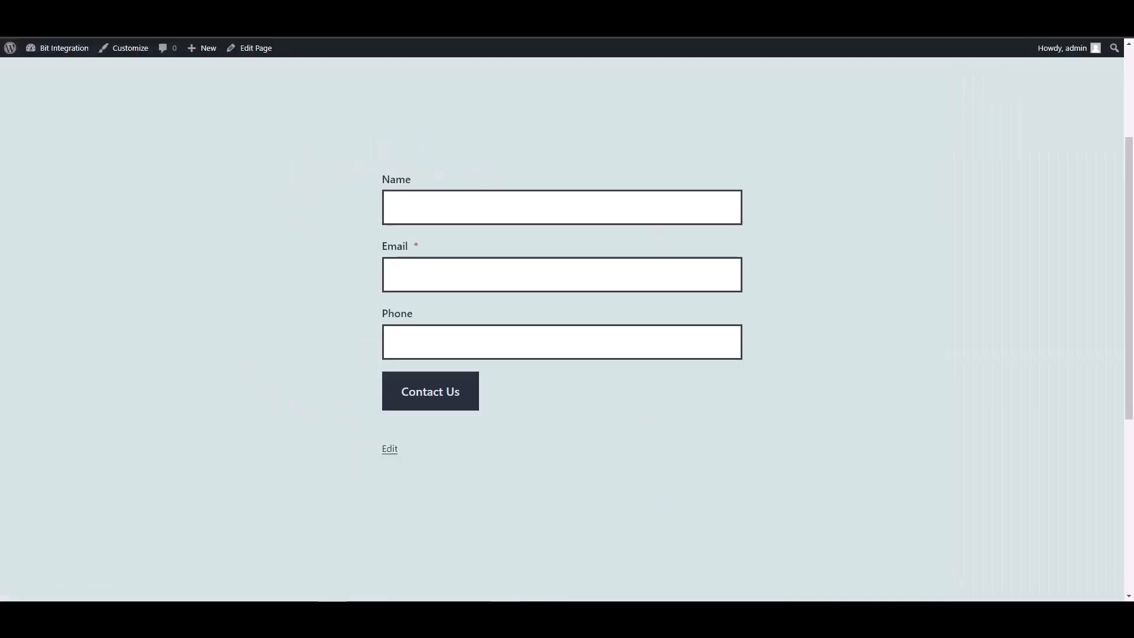
Step: Fill in the published Coblock form with a test name, e-mail address and phone number, and submit it
left_click(431, 211)
type("test")
key("Tab")
type("test@")
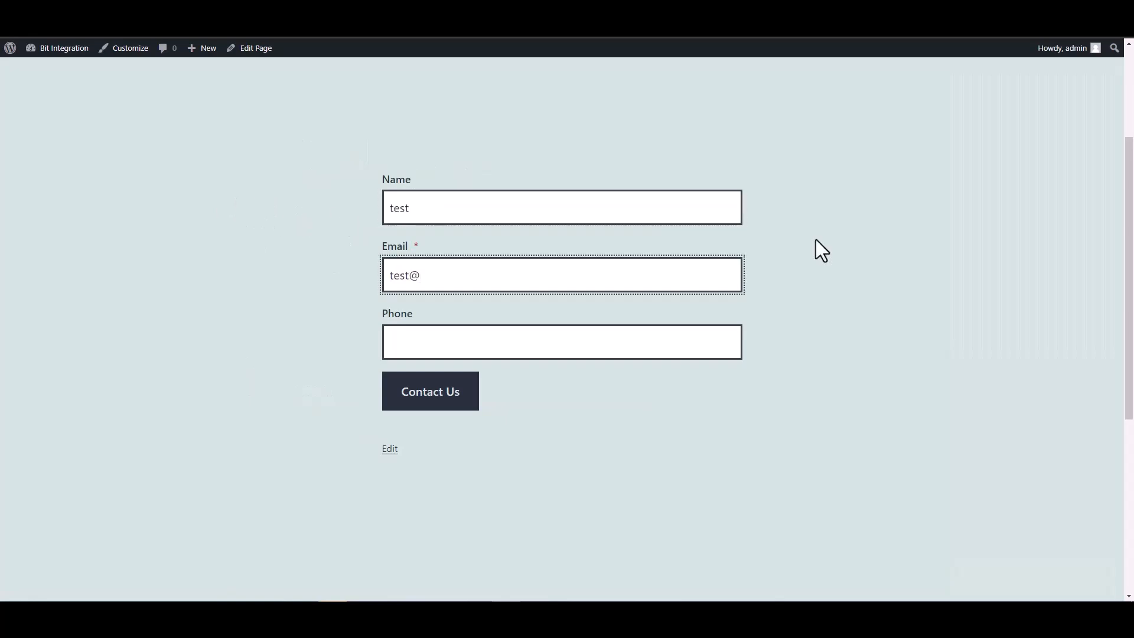
type("test.com")
left_click(679, 345)
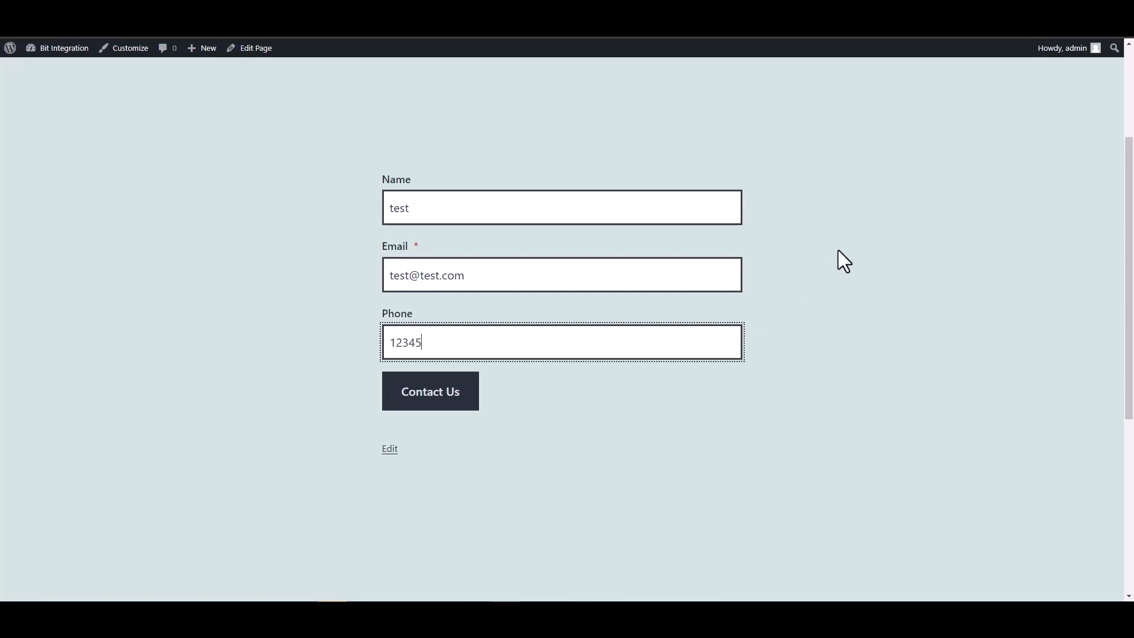
left_click(469, 403)
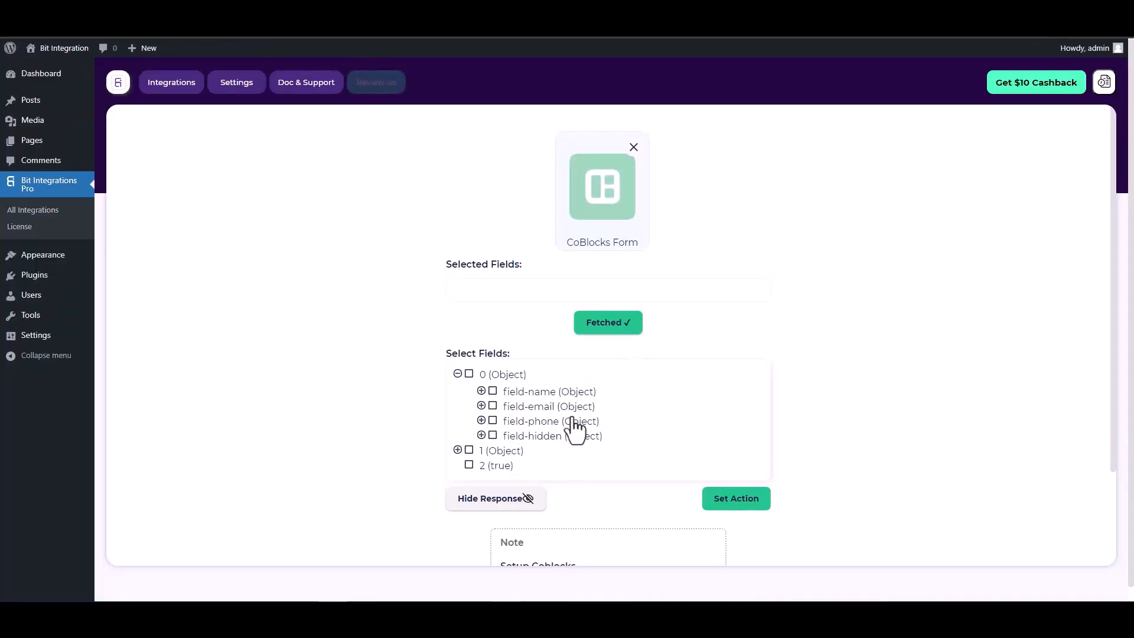
Step: Include field-name, field-email, field-phone and field-hidden from the fetched response as the selected trigger fields
left_click(493, 392)
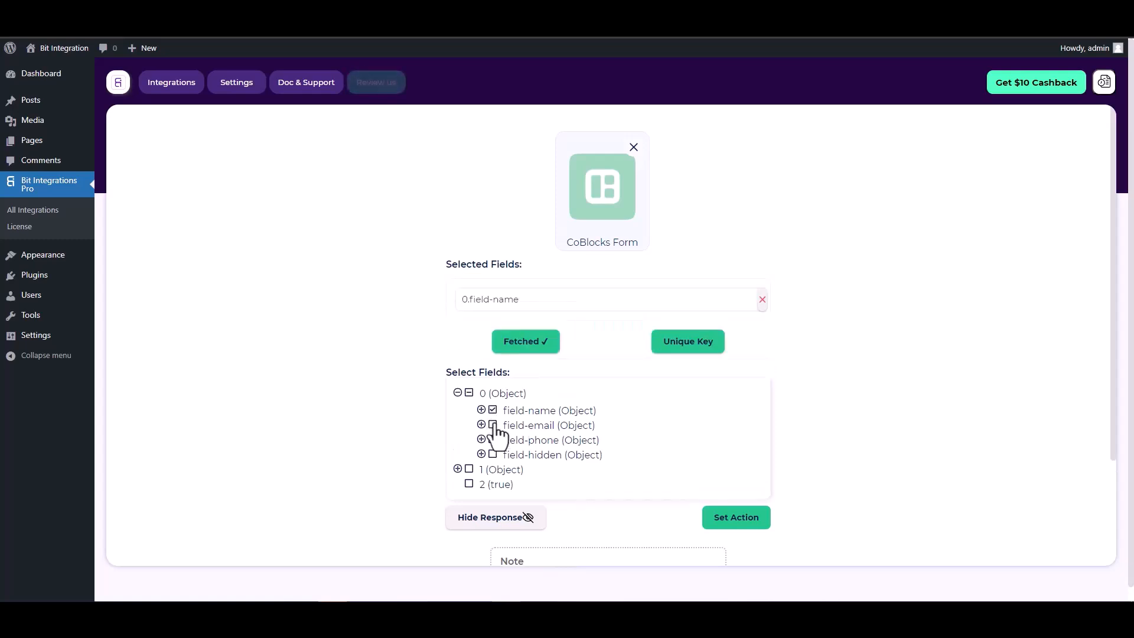
left_click(493, 425)
left_click(493, 470)
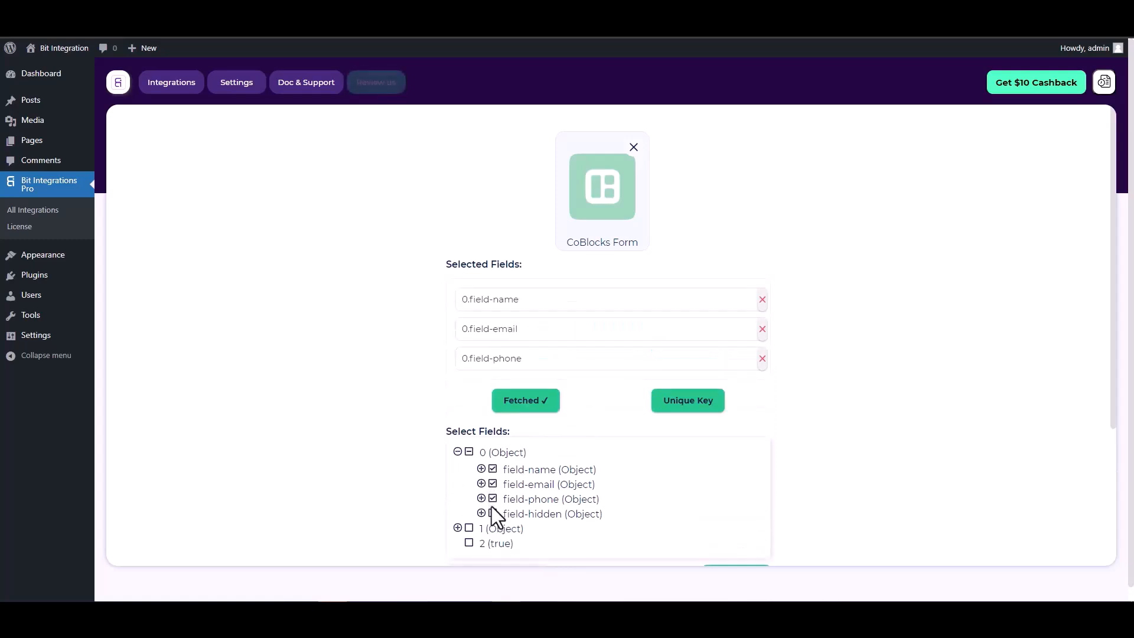
left_click(494, 514)
Step: Set 0.field-hidden as the trigger's unique primary key and confirm the choice
scroll(605, 364, "down", 1)
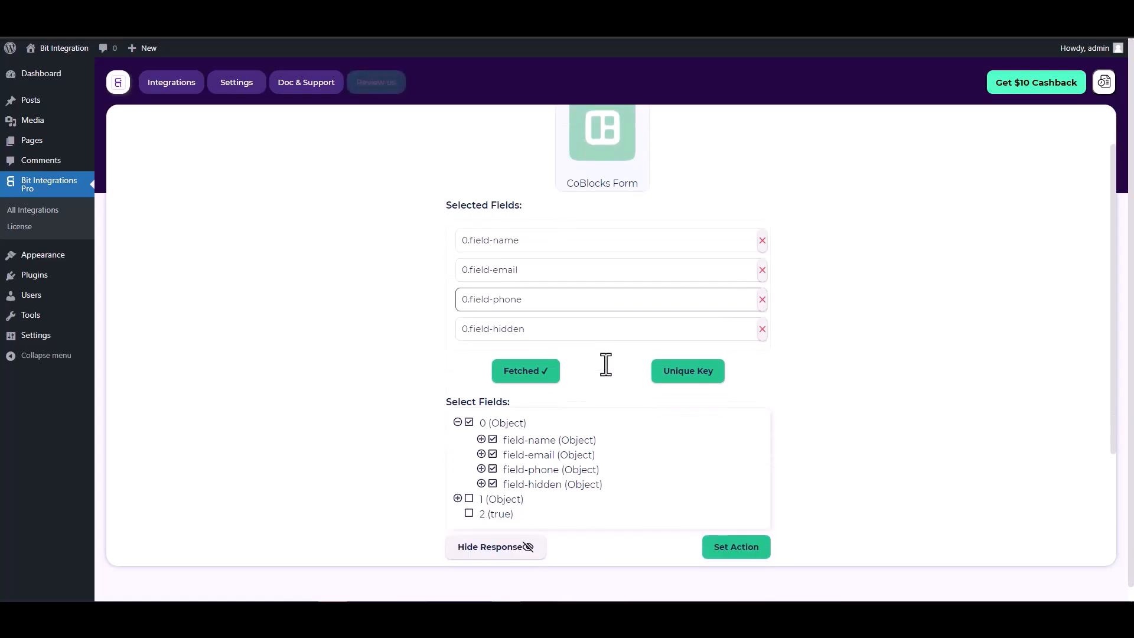
left_click(683, 374)
left_click(618, 326)
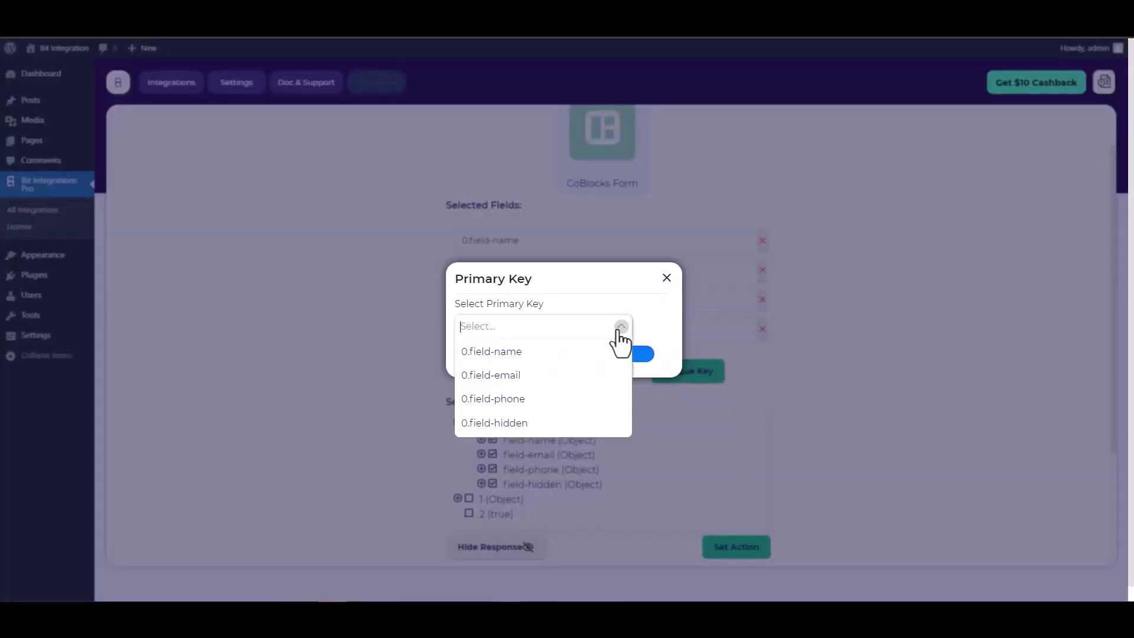
left_click(504, 422)
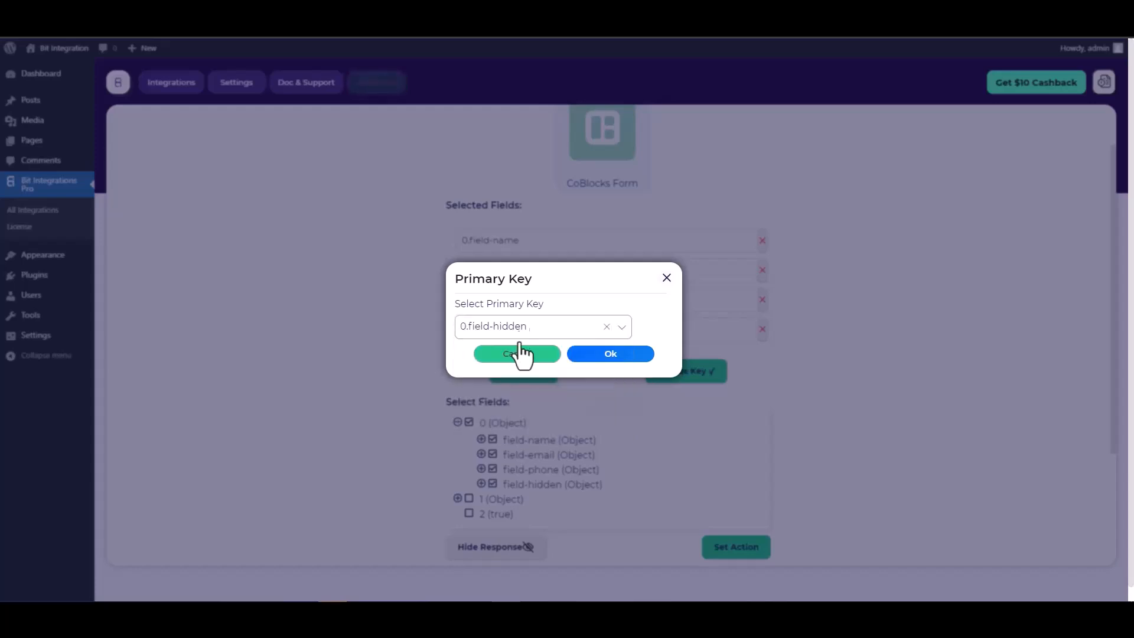
left_click(616, 369)
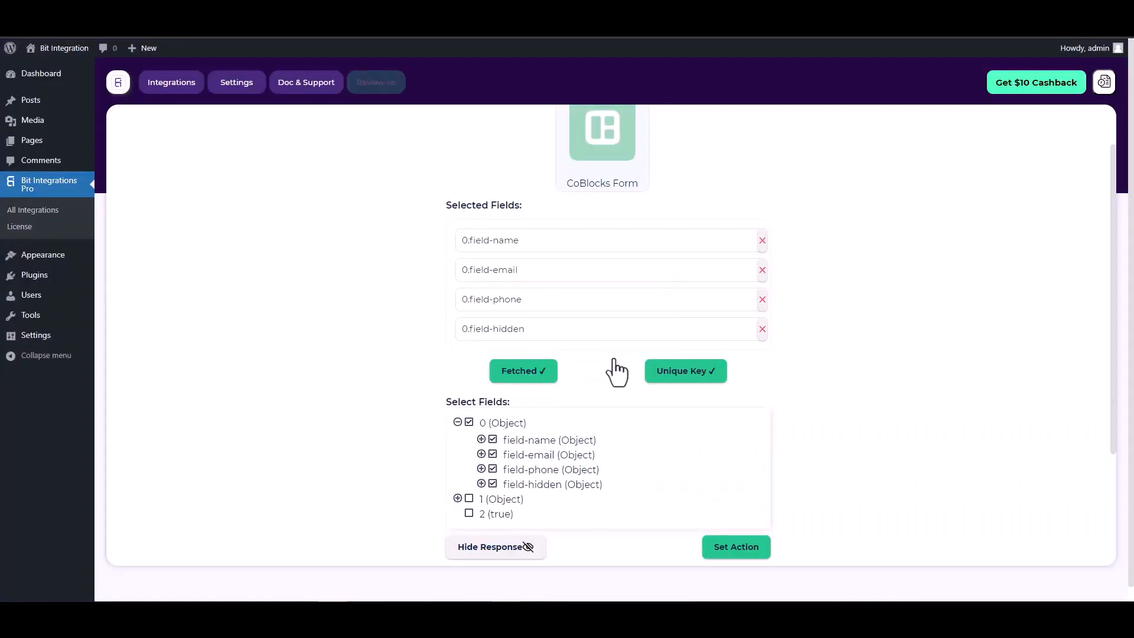
Step: Proceed to setting the action and choose Zoho Desk
scroll(597, 346, "down", 2)
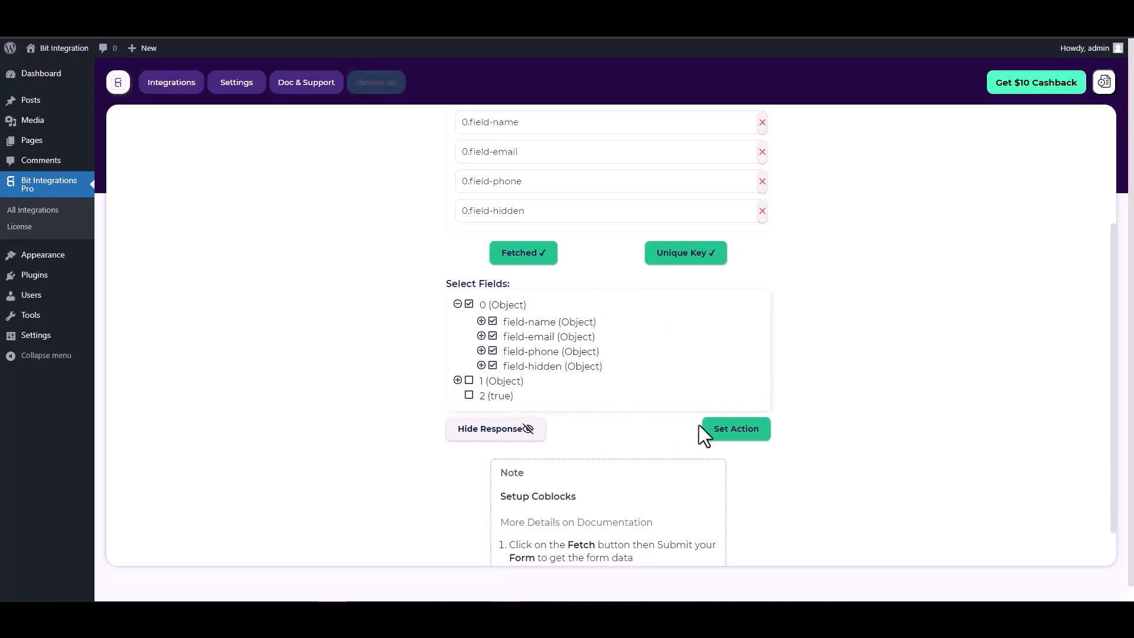
left_click(738, 435)
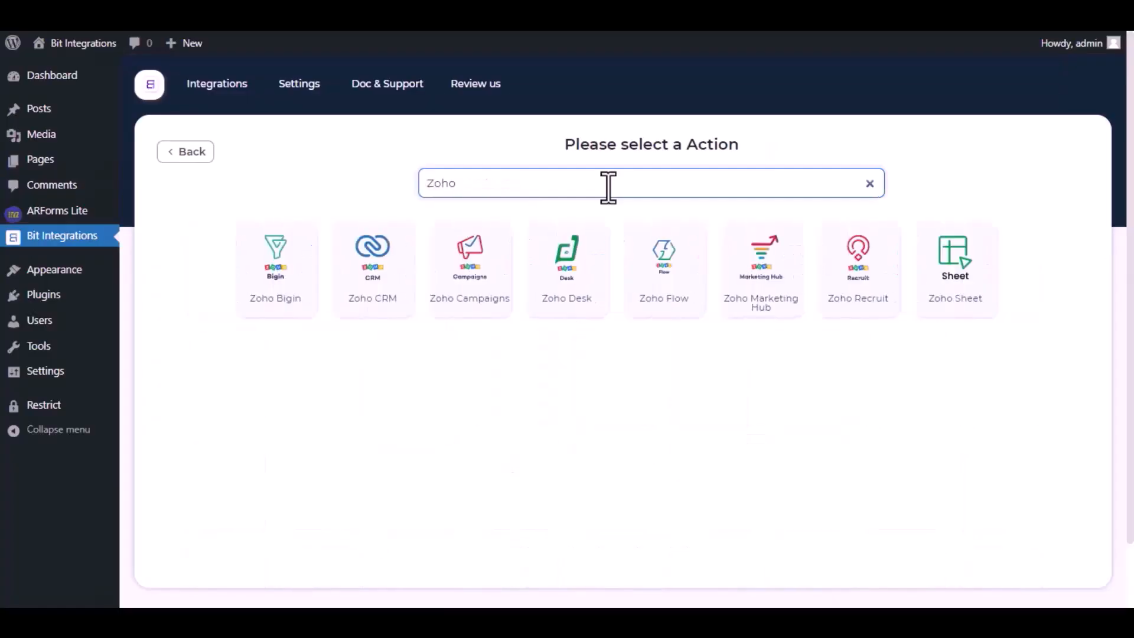
type("Des")
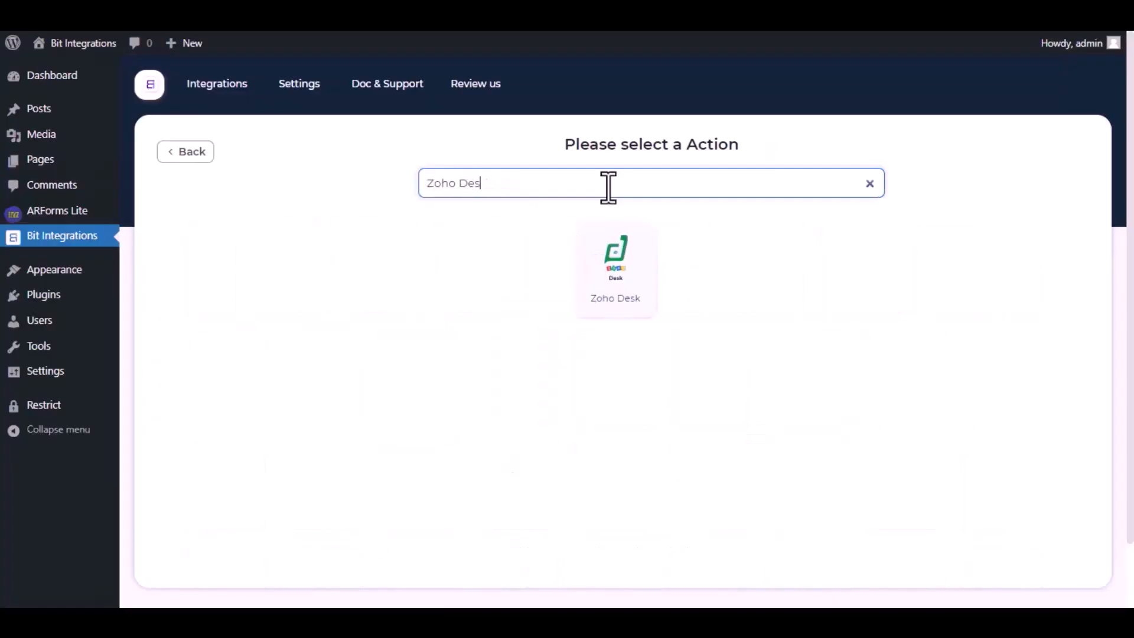
type("k")
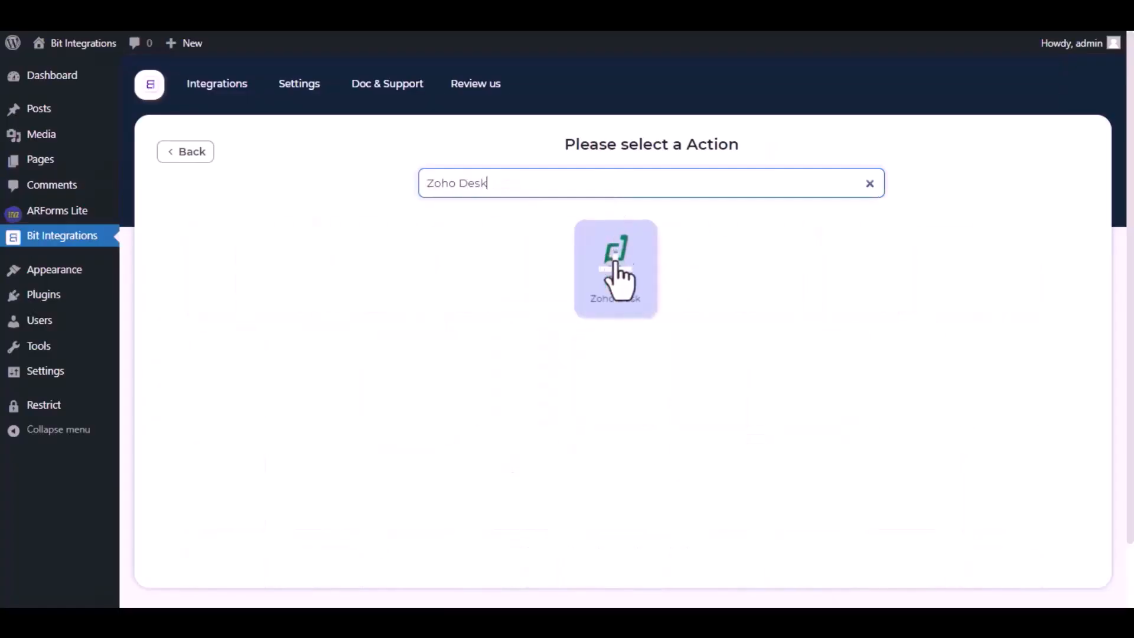
left_click(618, 264)
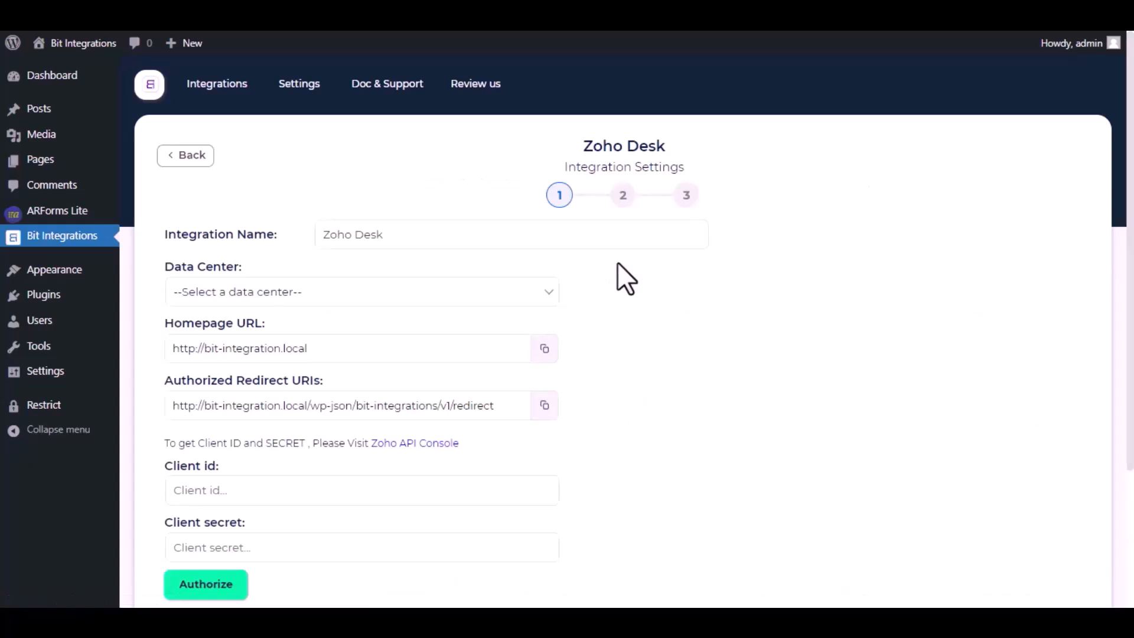
Step: Keep Zoho Desk as the integration name and set the data center to zoho.com
left_click_drag(415, 240, 325, 235)
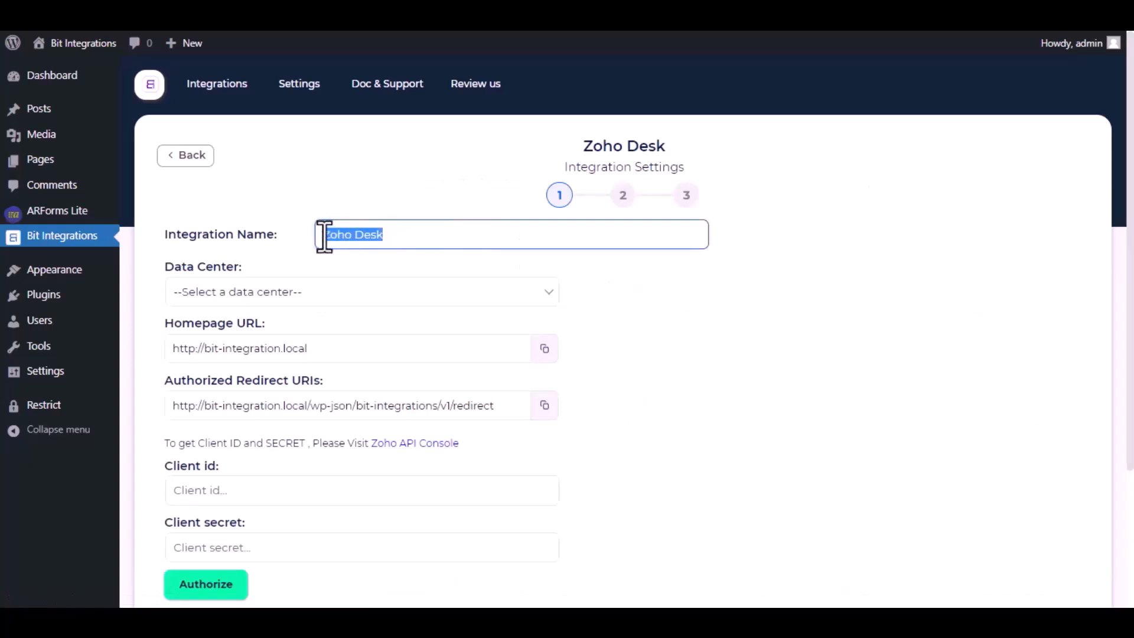
left_click(398, 233)
left_click(371, 296)
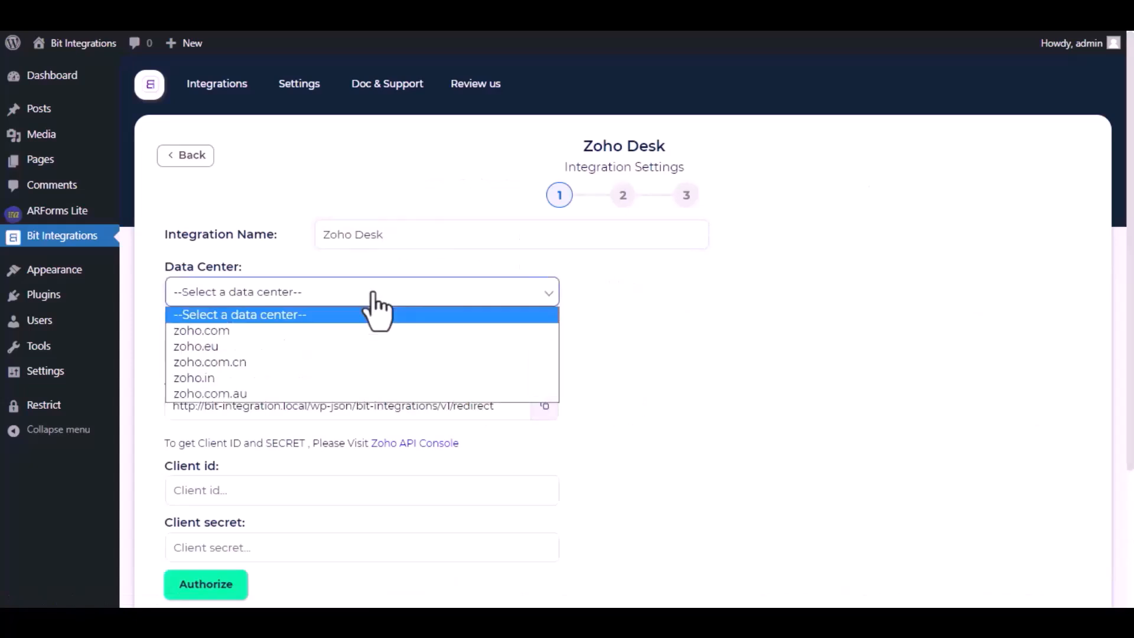
left_click(310, 329)
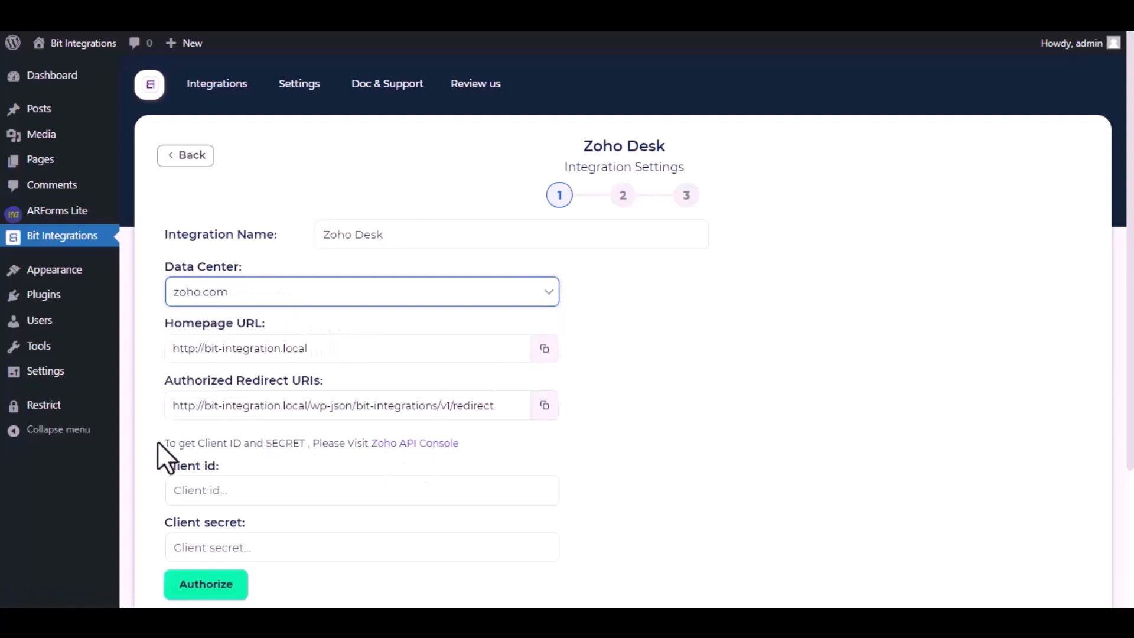
Step: Open the Zoho API Console and start a new Server-based Applications client named Bit Integrations
left_click(404, 445)
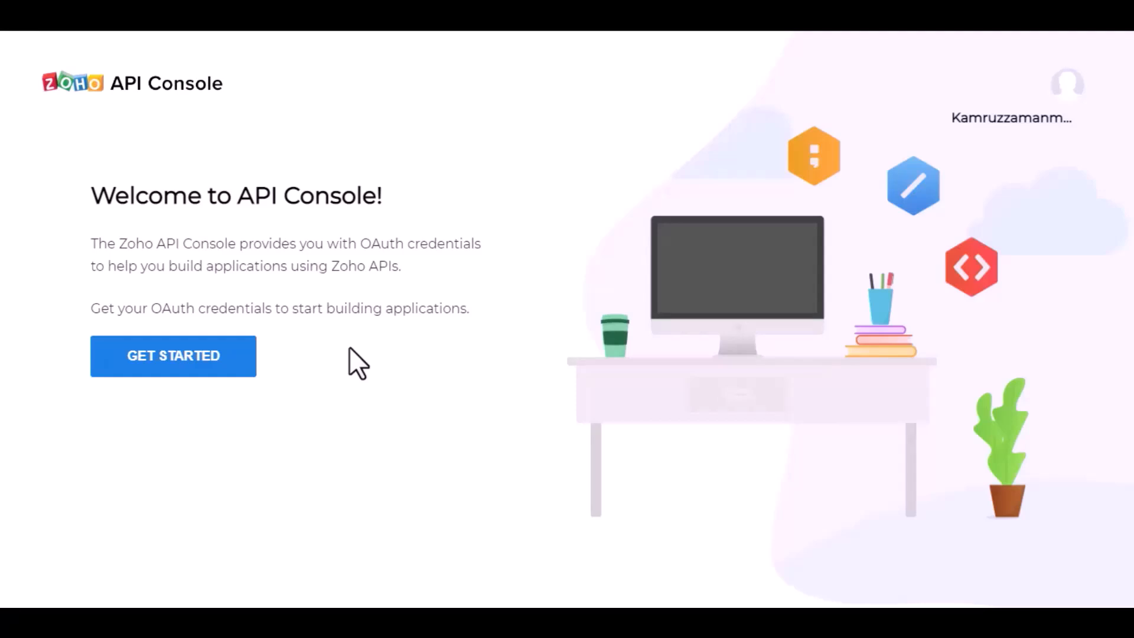
left_click(193, 357)
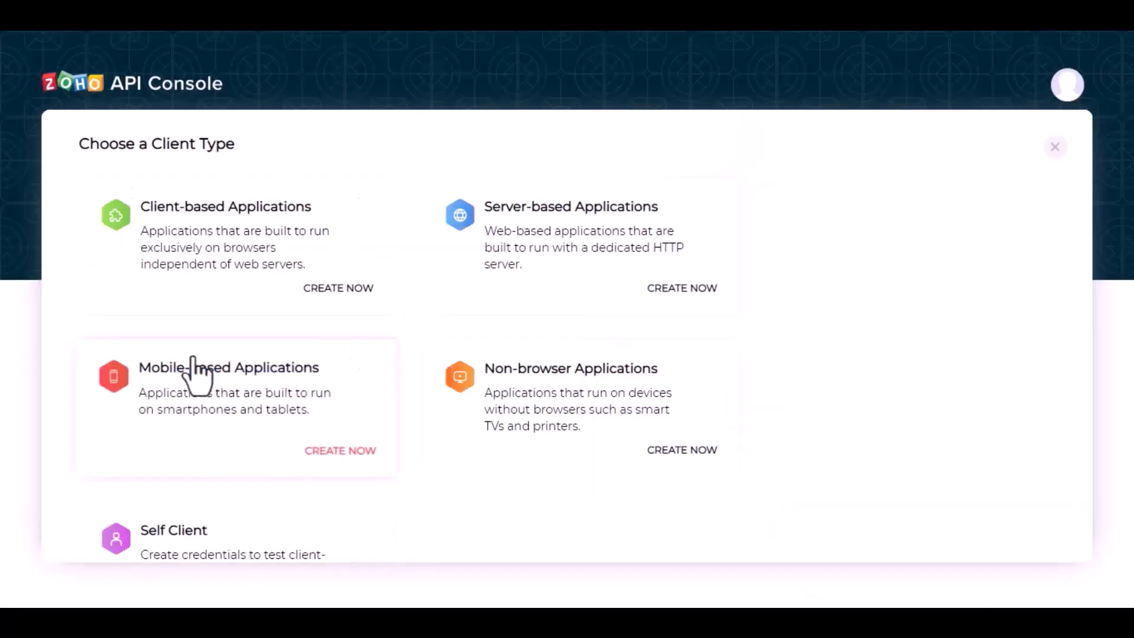
left_click(553, 247)
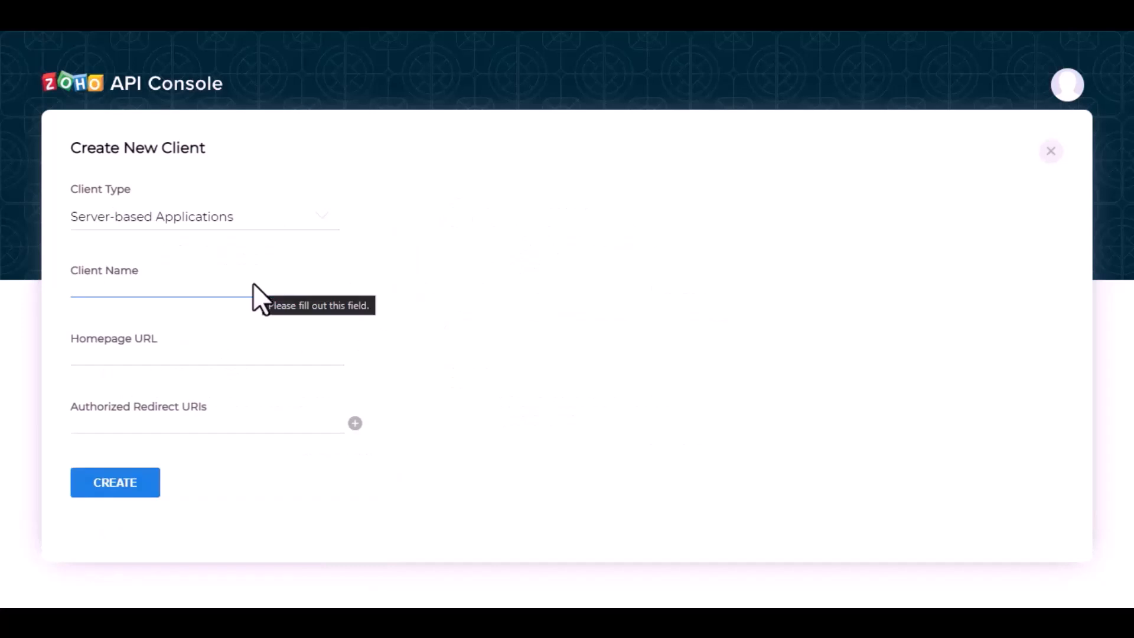
type("Bit in")
key("BackSpace")
key("BackSpace")
type("Integrations")
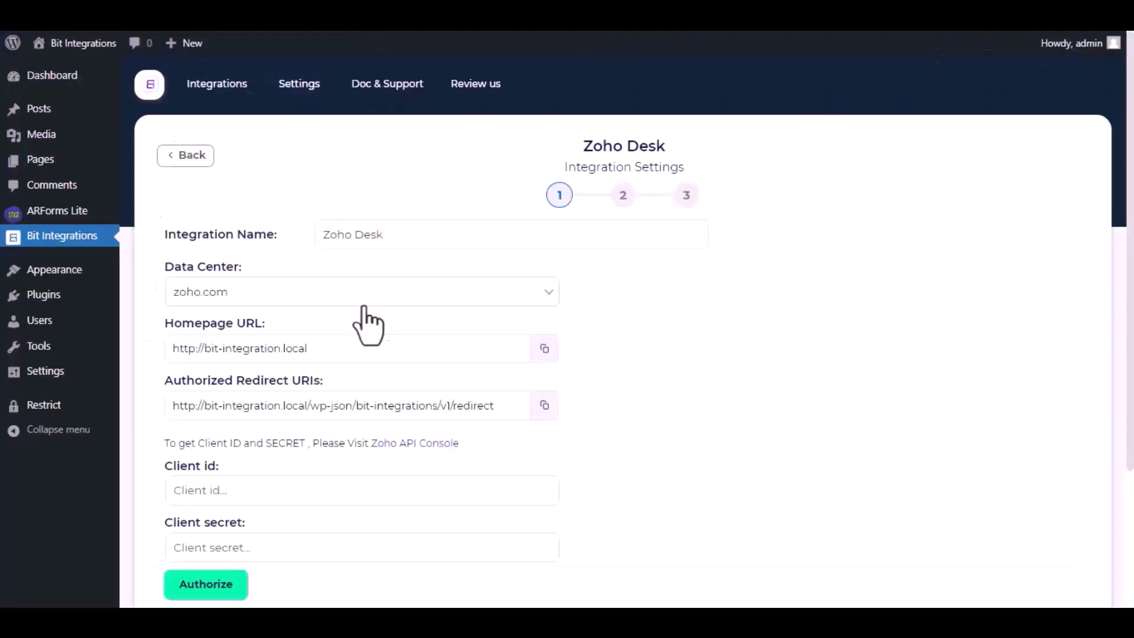
Step: Copy the Homepage URL and Authorized Redirect URI from the Zoho Desk integration settings into the new client, and create it
left_click(545, 352)
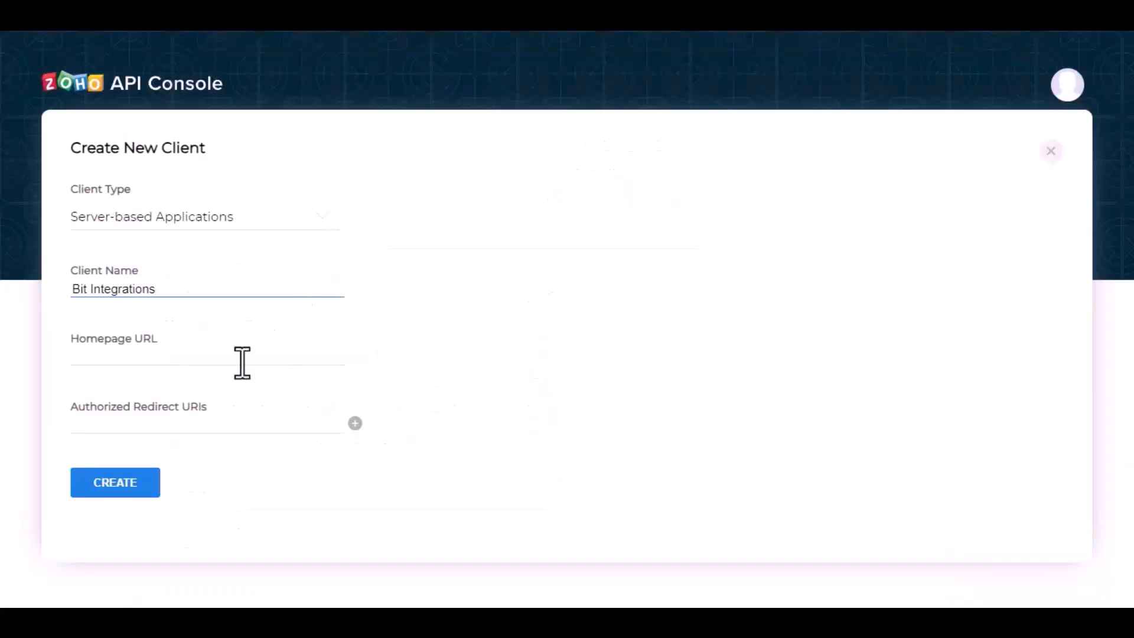
left_click(241, 360)
key("ctrl+v")
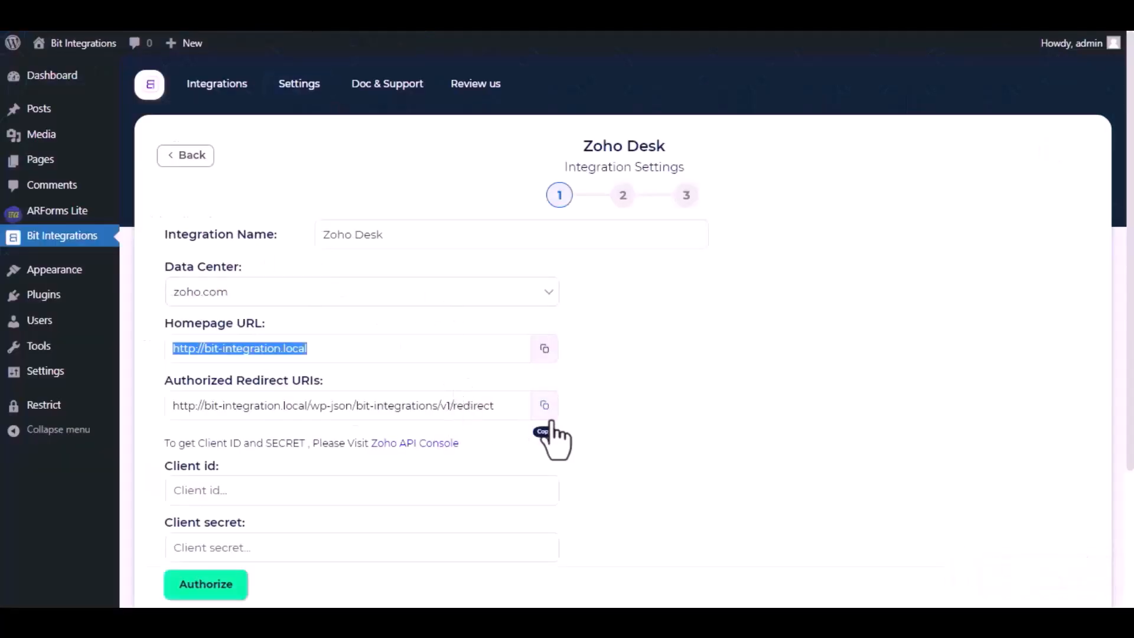
left_click(545, 407)
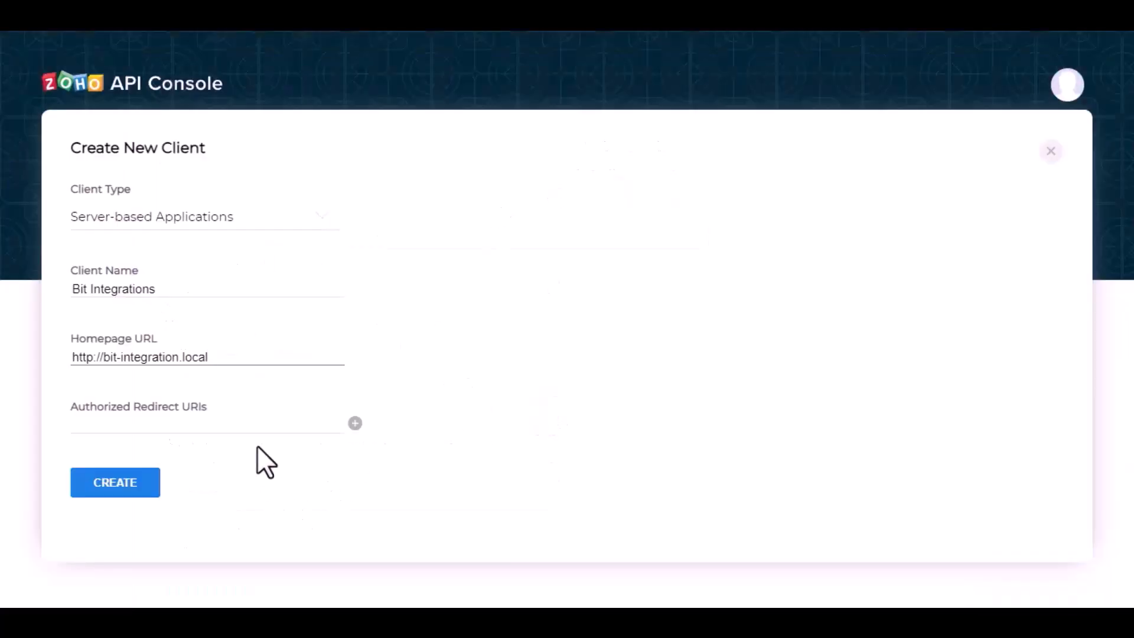
left_click(258, 428)
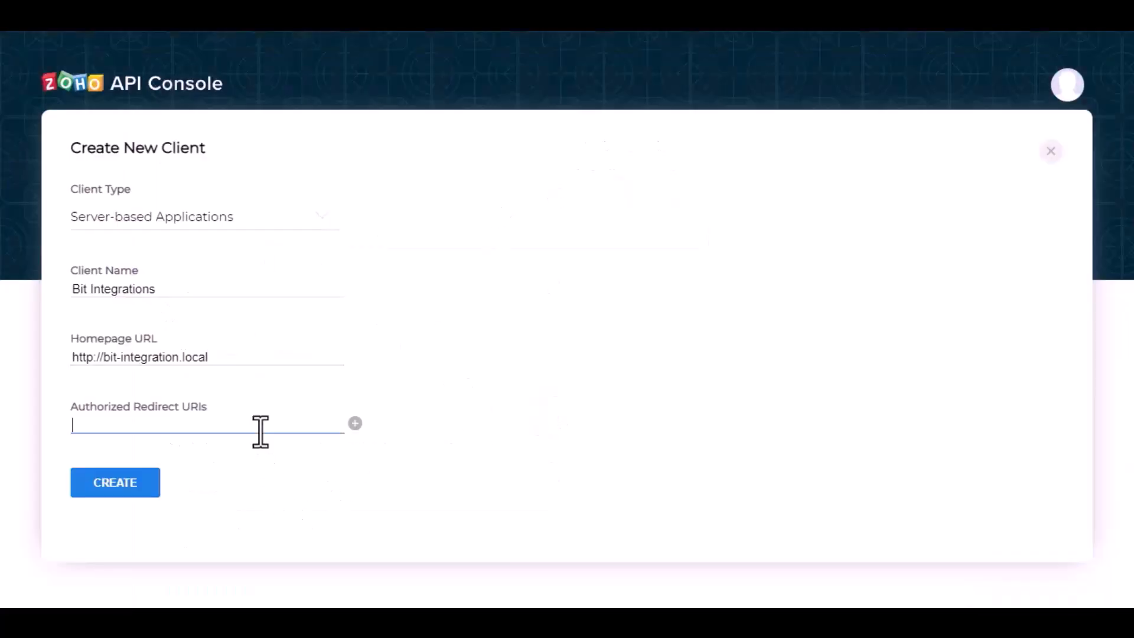
key("ctrl+v")
left_click(125, 481)
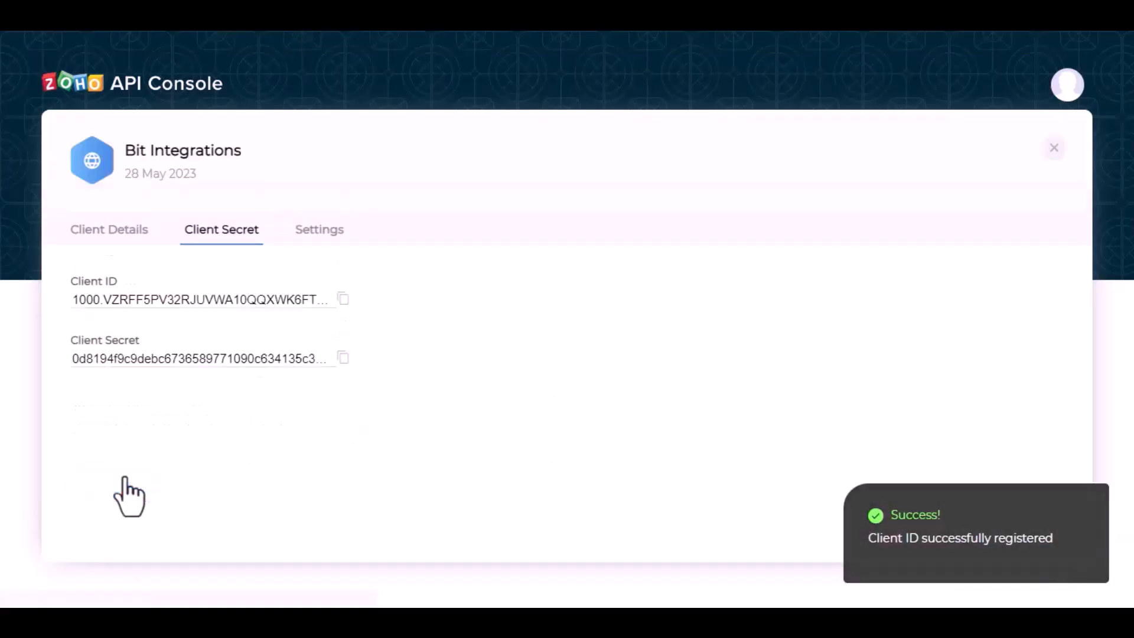
Step: Copy the new client's Client ID and Client Secret from the API Console into the matching Zoho Desk integration fields
left_click(342, 302)
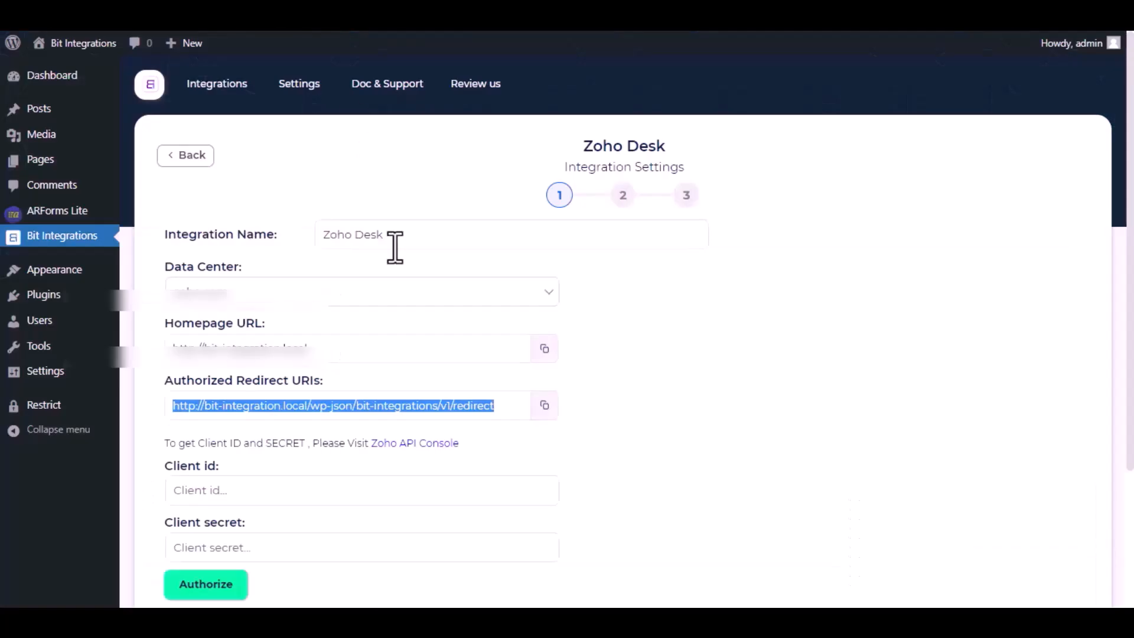
left_click(344, 488)
key("ctrl+v")
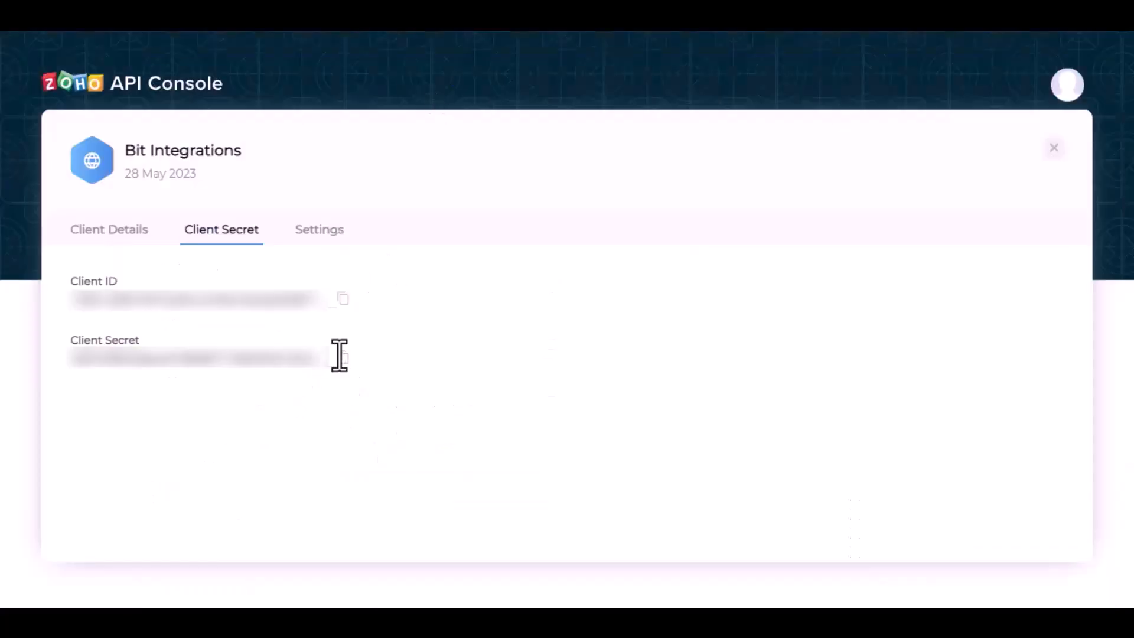
left_click(340, 358)
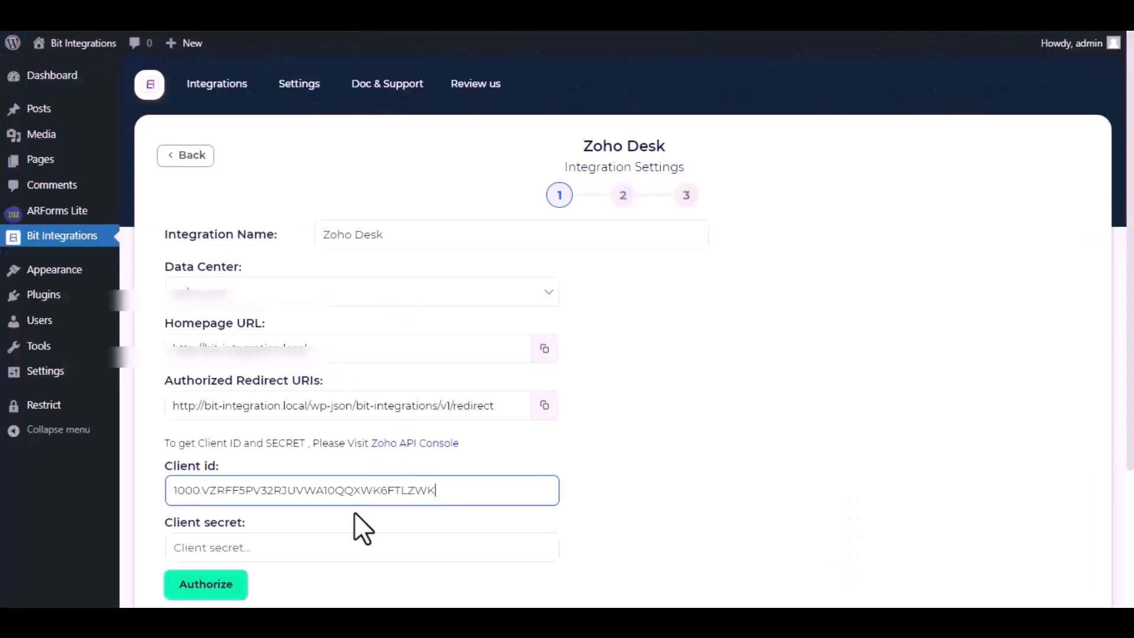
scroll(355, 523, "down", 3)
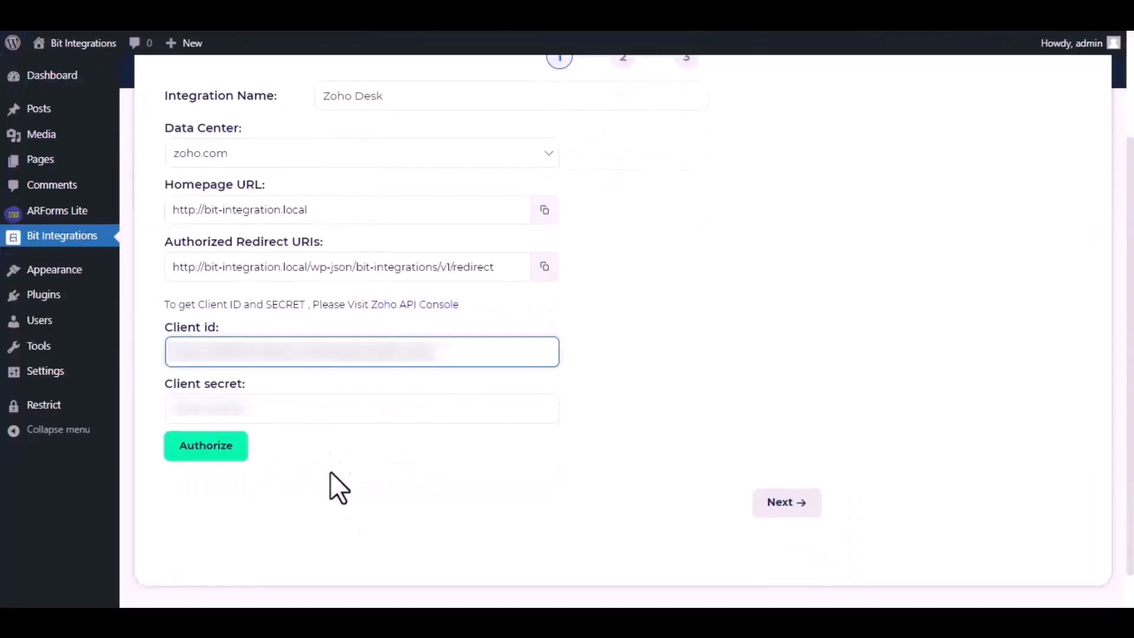
left_click(335, 408)
key("ctrl+v")
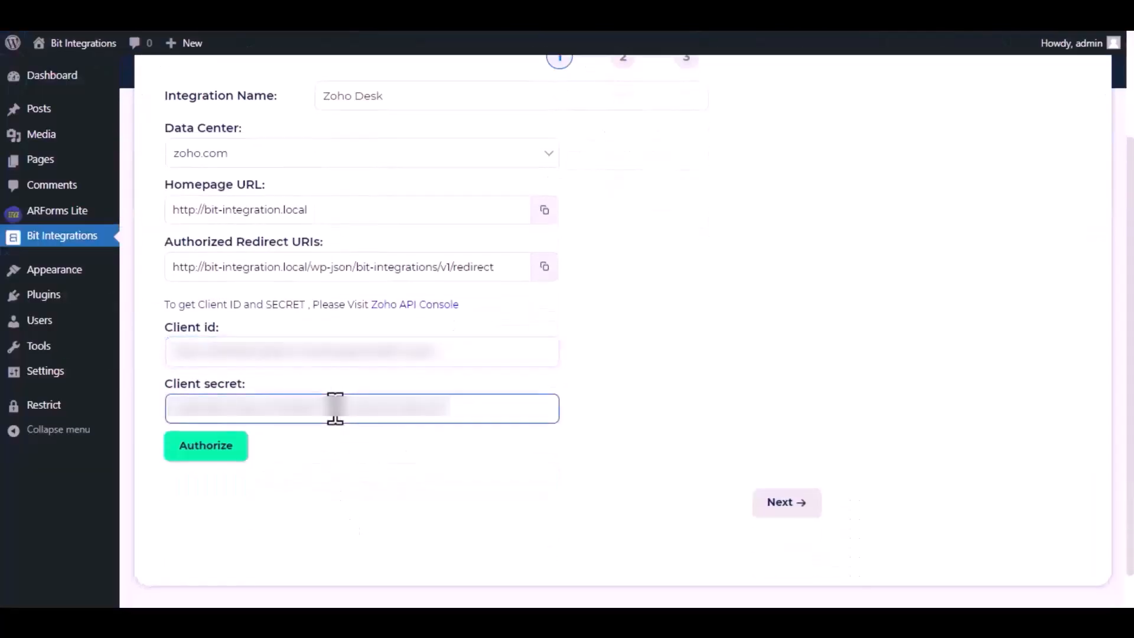
Step: Authorize the Zoho Desk connection, accepting Bit Integrations' access to the Zoho account, and continue to the mapping settings
left_click(217, 458)
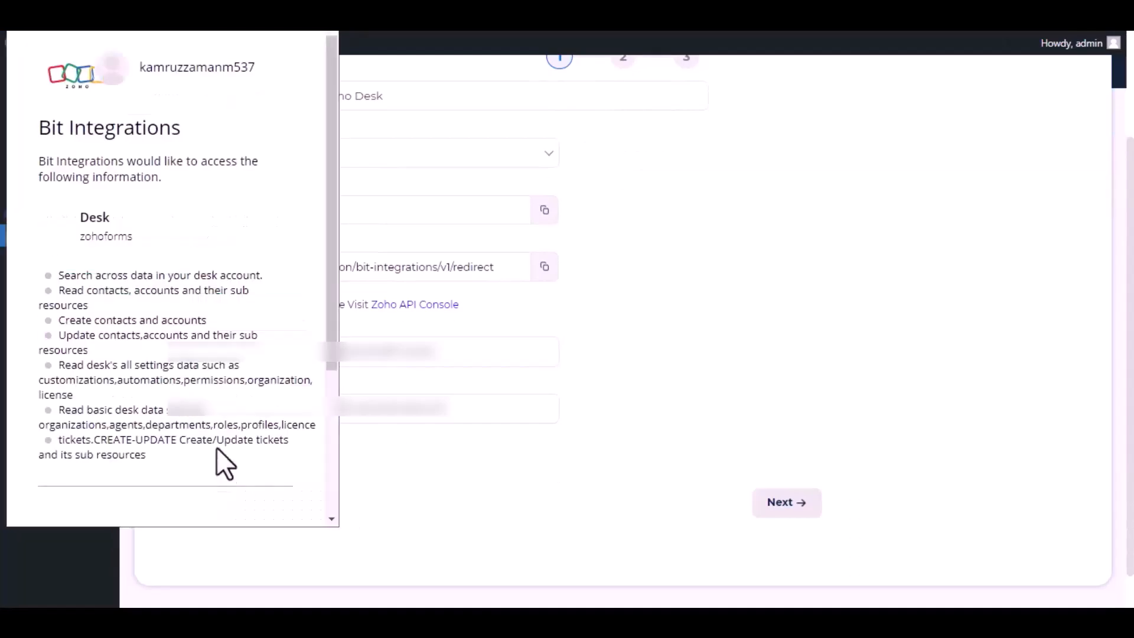
scroll(185, 296, "down", 3)
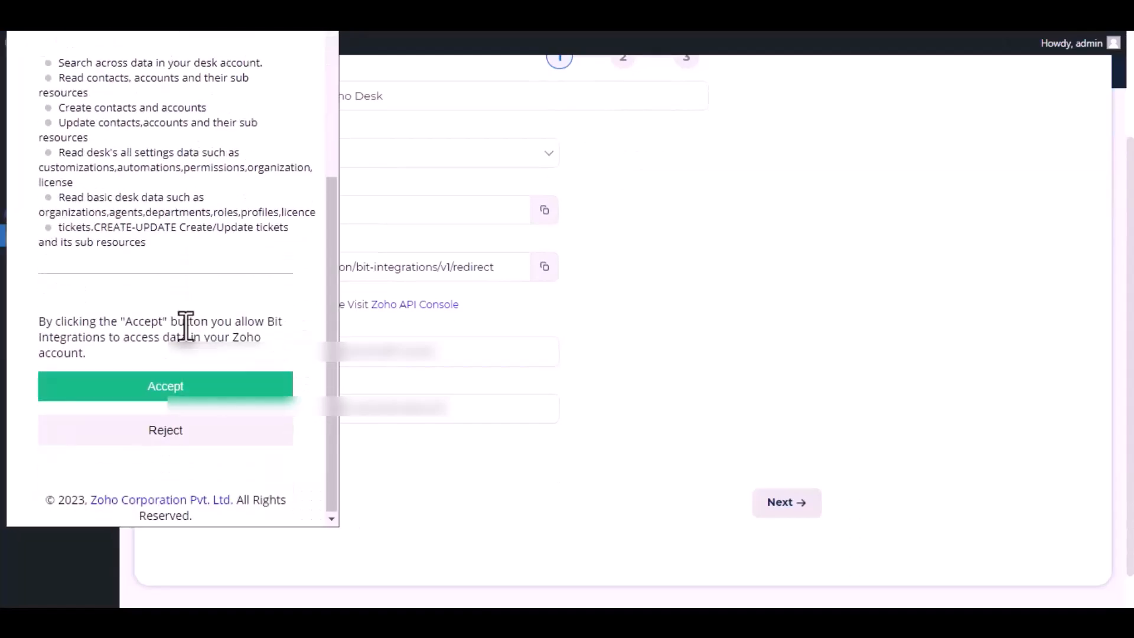
left_click(178, 391)
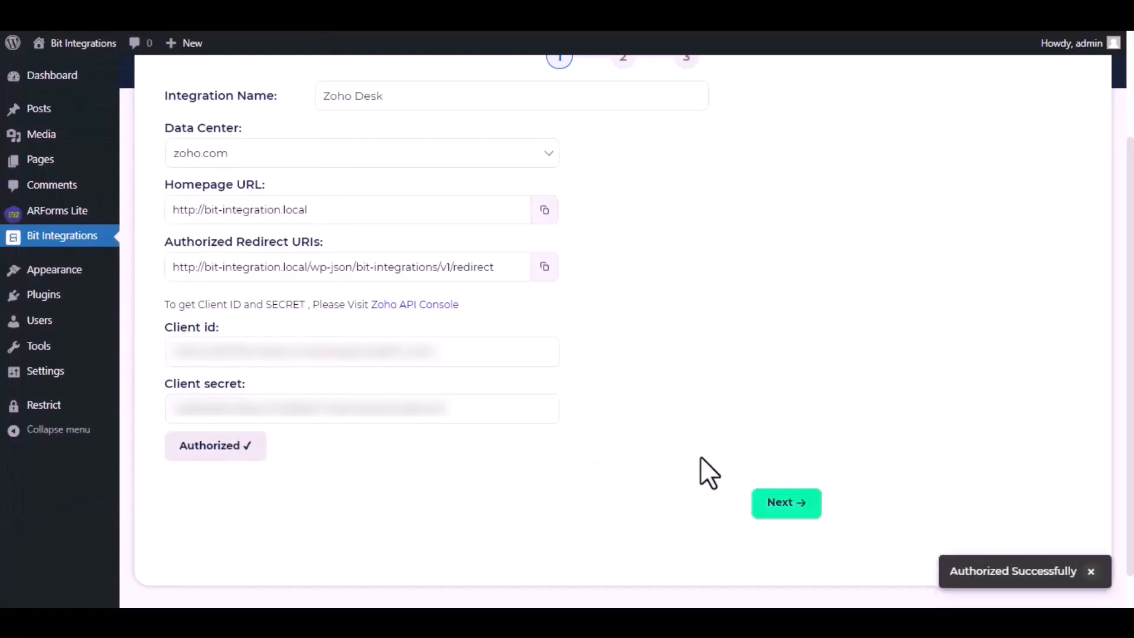
left_click(785, 503)
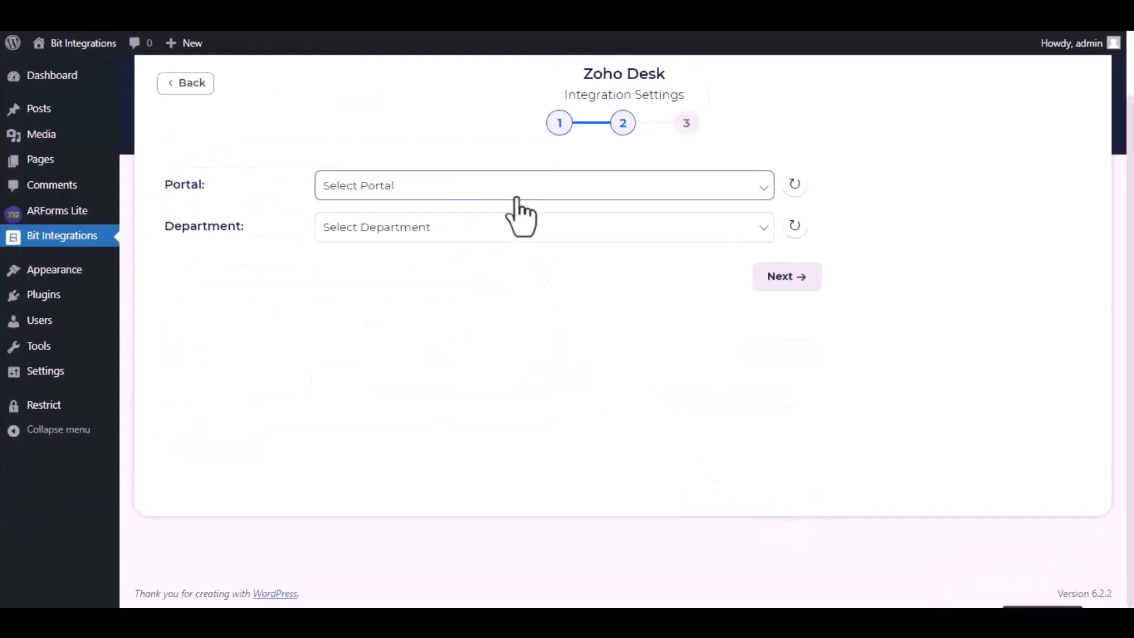
Step: Set both the Zoho Desk portal and the department to zohoforms
left_click(516, 198)
left_click(444, 229)
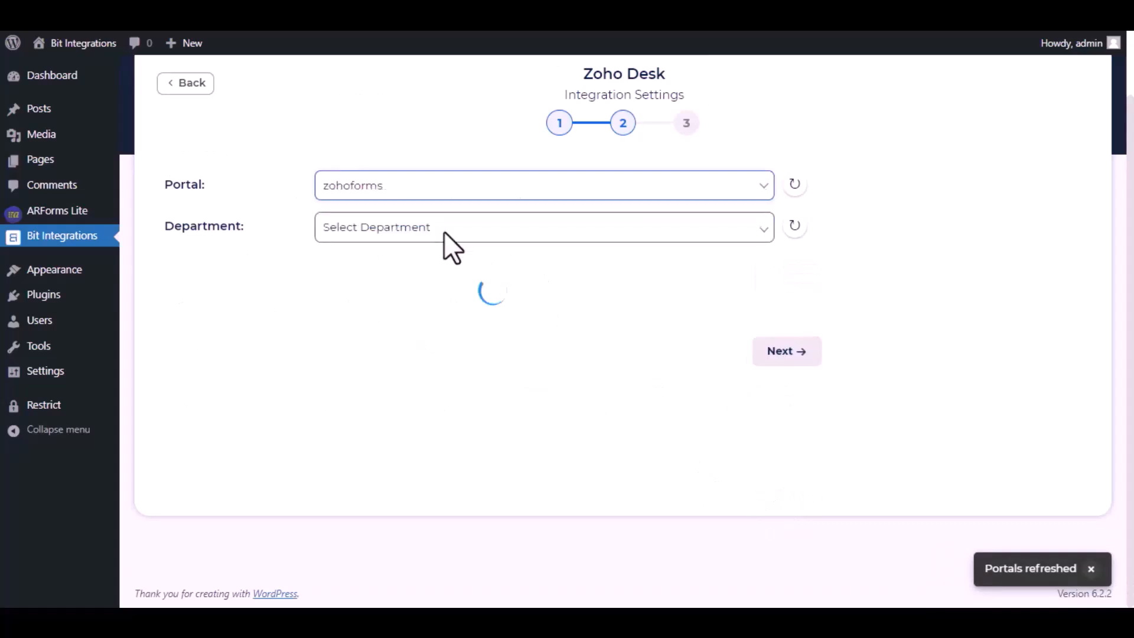
left_click(444, 232)
left_click(413, 267)
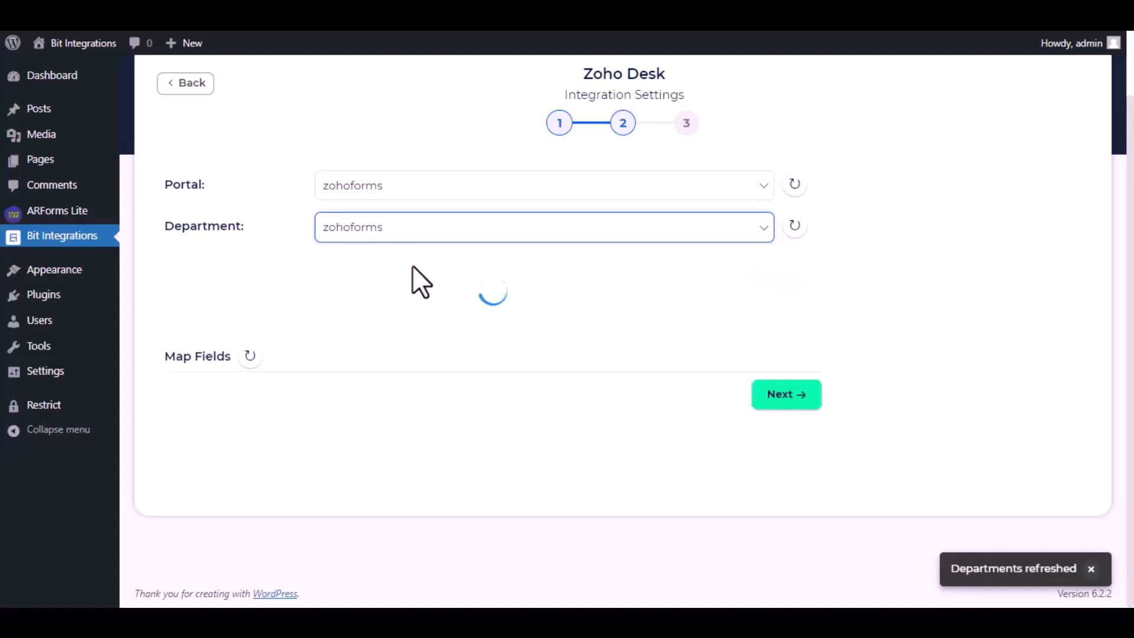
Step: Map the form's Name field to Contact Name - Last Name and the custom value Open to Status
left_click(396, 343)
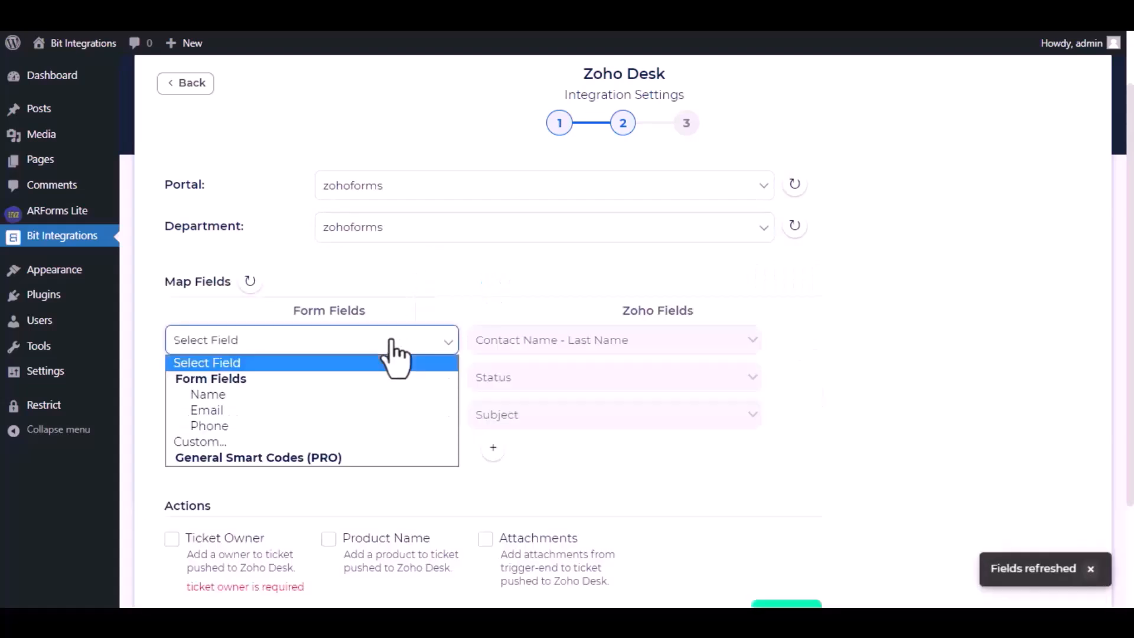
left_click(329, 393)
left_click(367, 382)
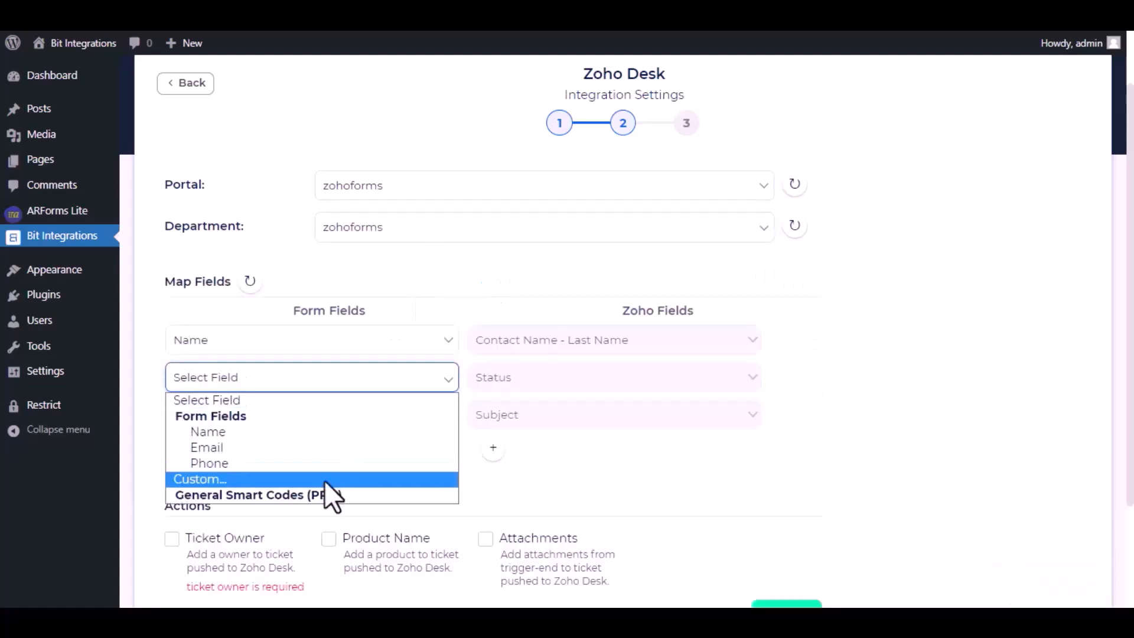
left_click(324, 478)
left_click(480, 377)
type("Open")
Step: Map the custom value Bit Integrations to the Zoho Subject field
left_click(432, 420)
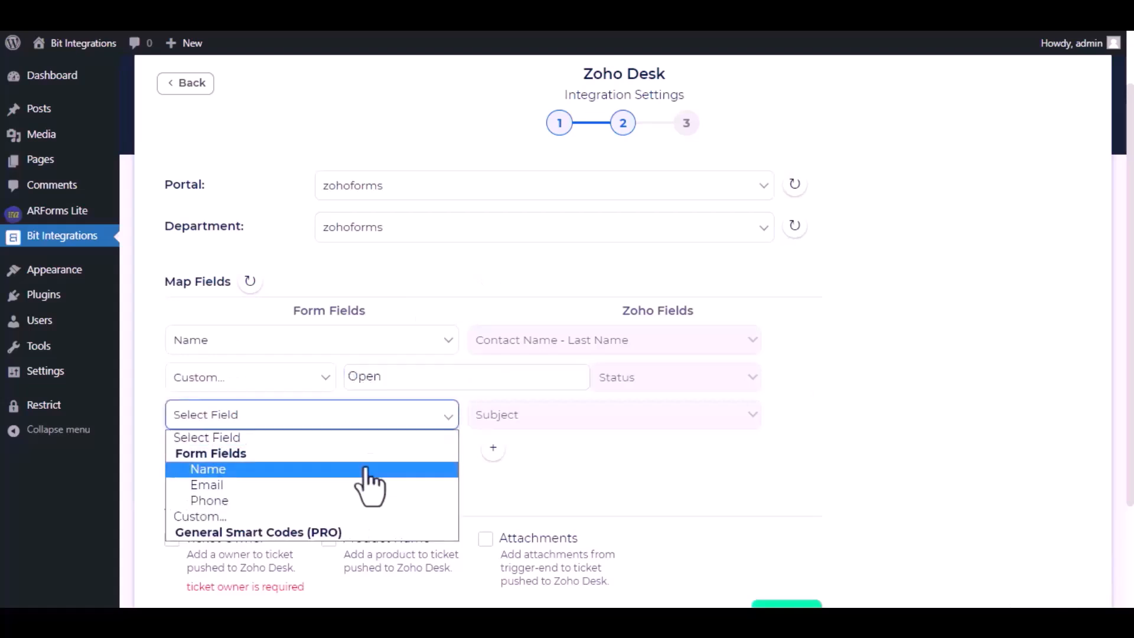
left_click(345, 519)
left_click(464, 414)
type("Bit Integrations")
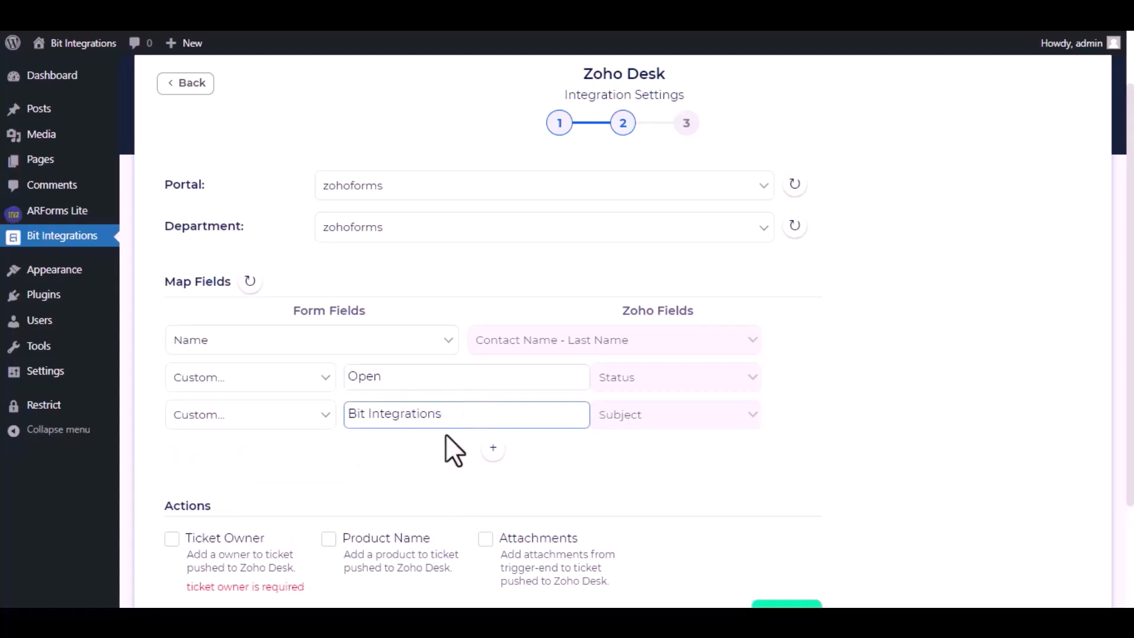
Step: Enable the Ticket Owner action with the available account as owner, and finish and save the integration
scroll(446, 443, "down", 2)
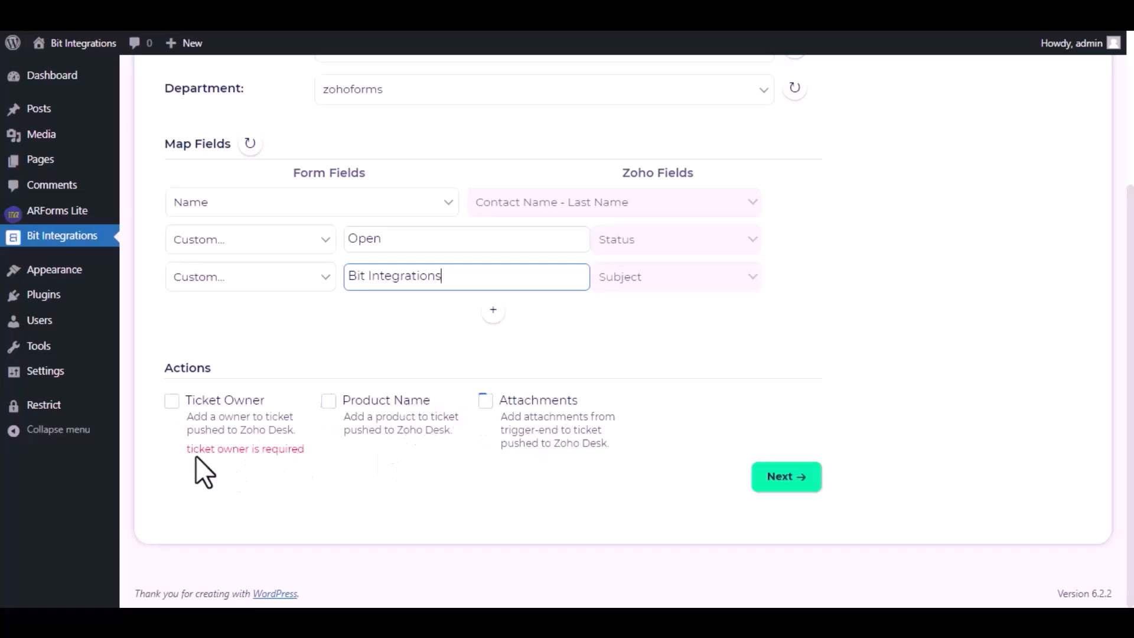
left_click_drag(184, 449, 306, 453)
left_click(172, 401)
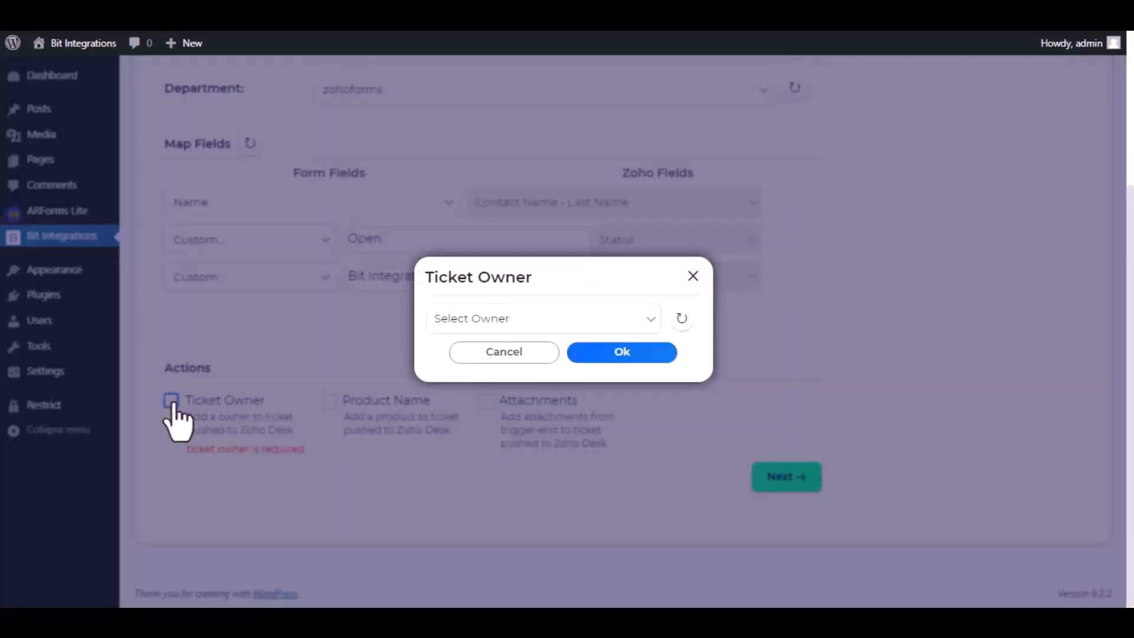
left_click(542, 320)
left_click(508, 358)
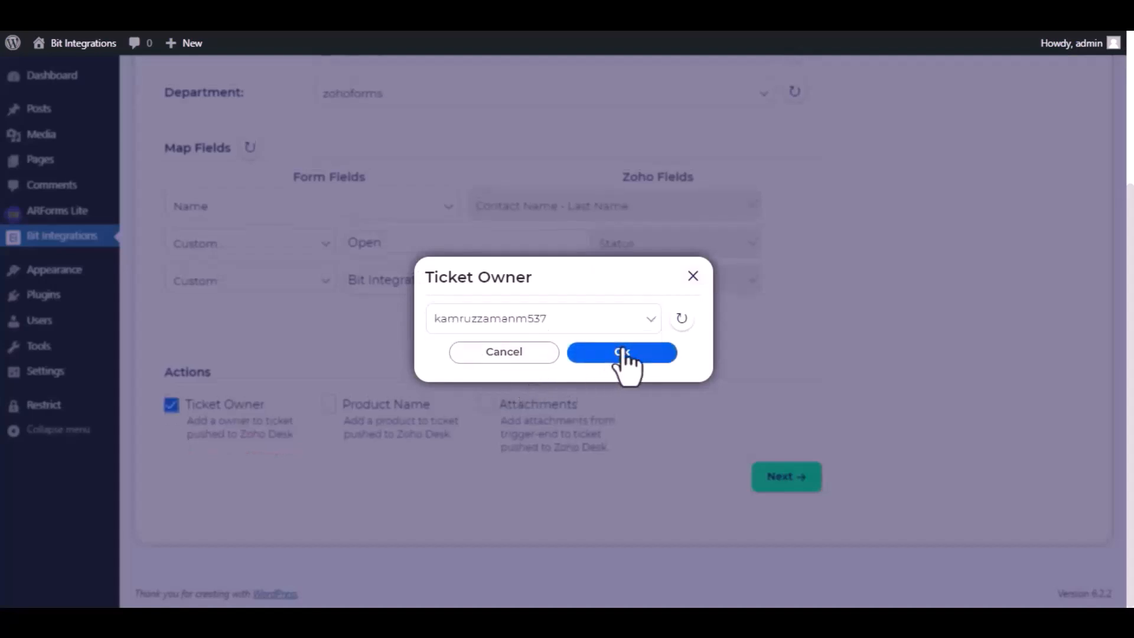
left_click(624, 355)
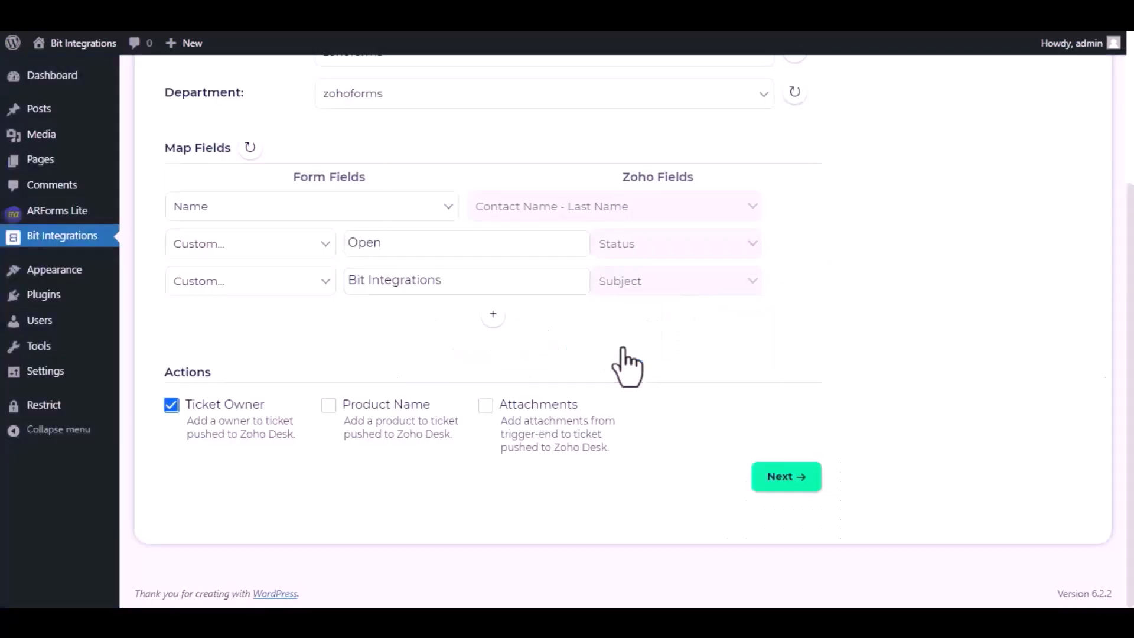
left_click(785, 478)
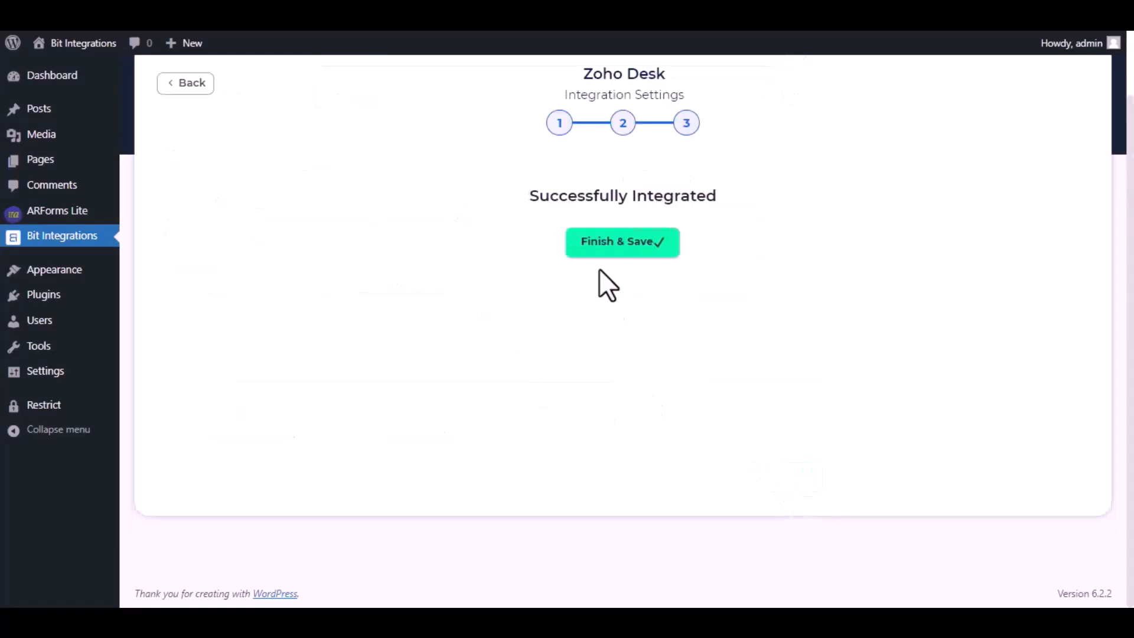
left_click(608, 254)
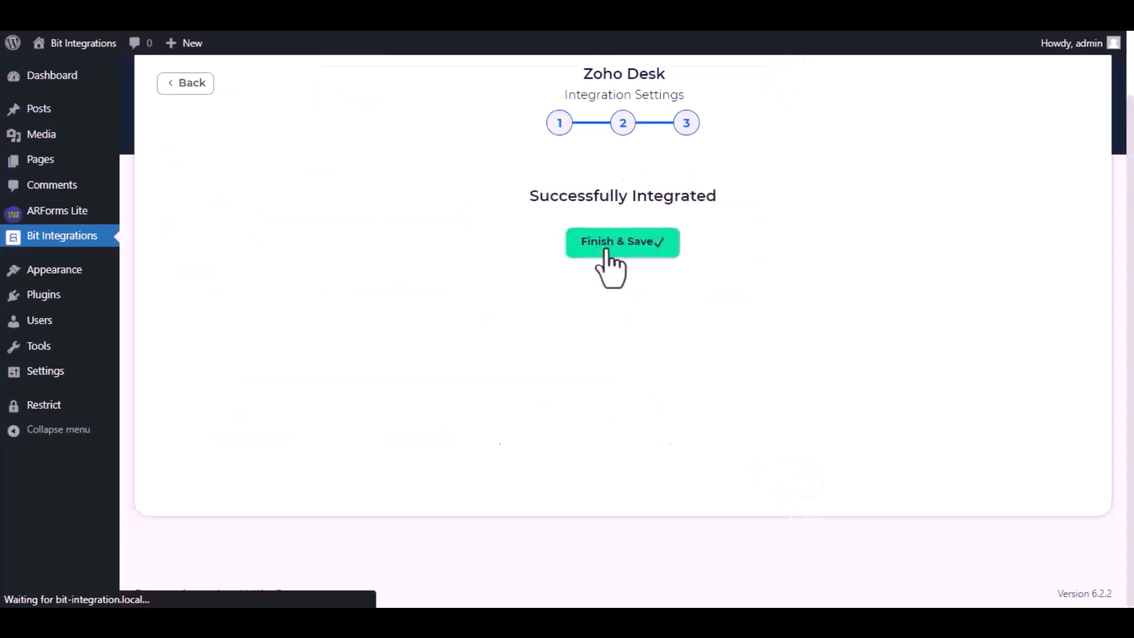
Step: On the site's contact form page, enter Bit Integrations as the name and fill in the contact's email
type("Bit")
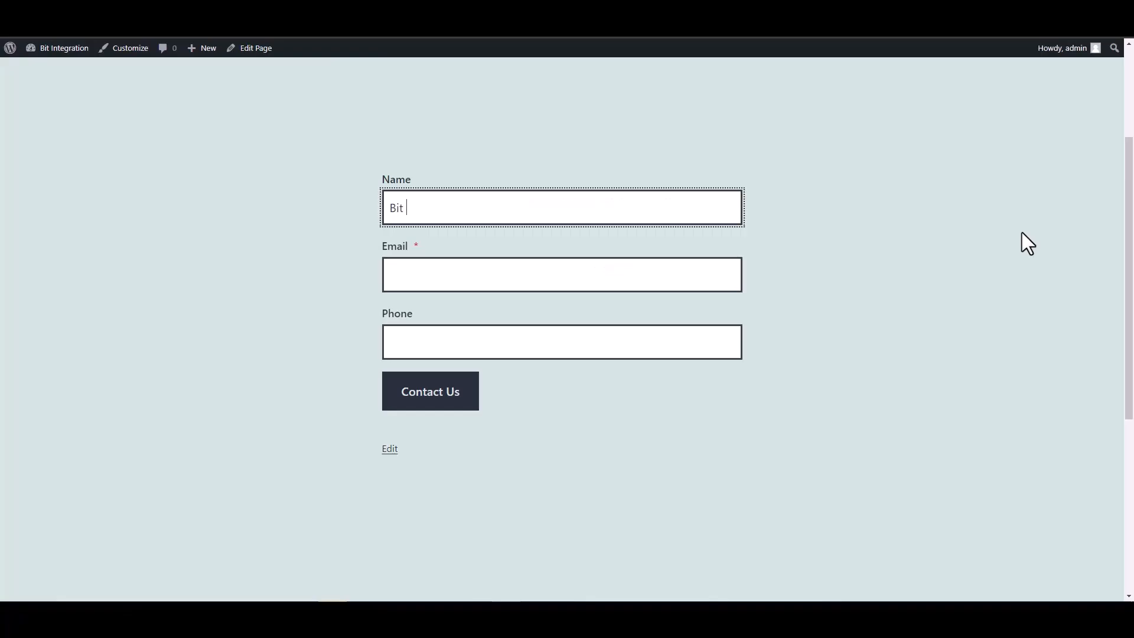
type(" Integrations")
left_click(693, 274)
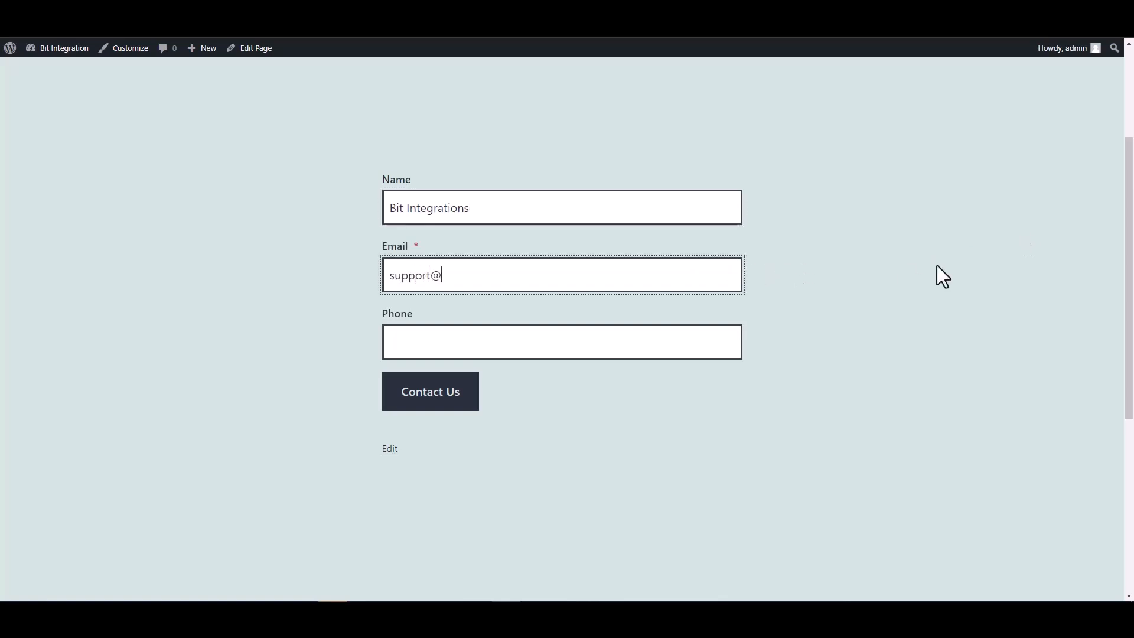
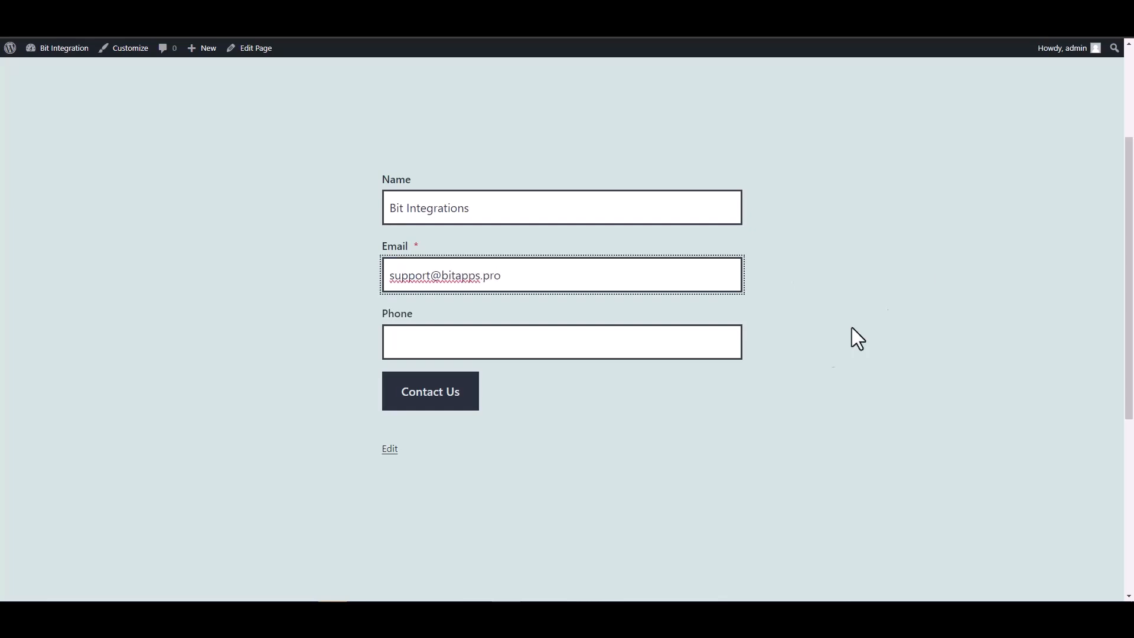
Step: Fill in the contact's phone number and submit the contact form
left_click(671, 342)
type("444555666")
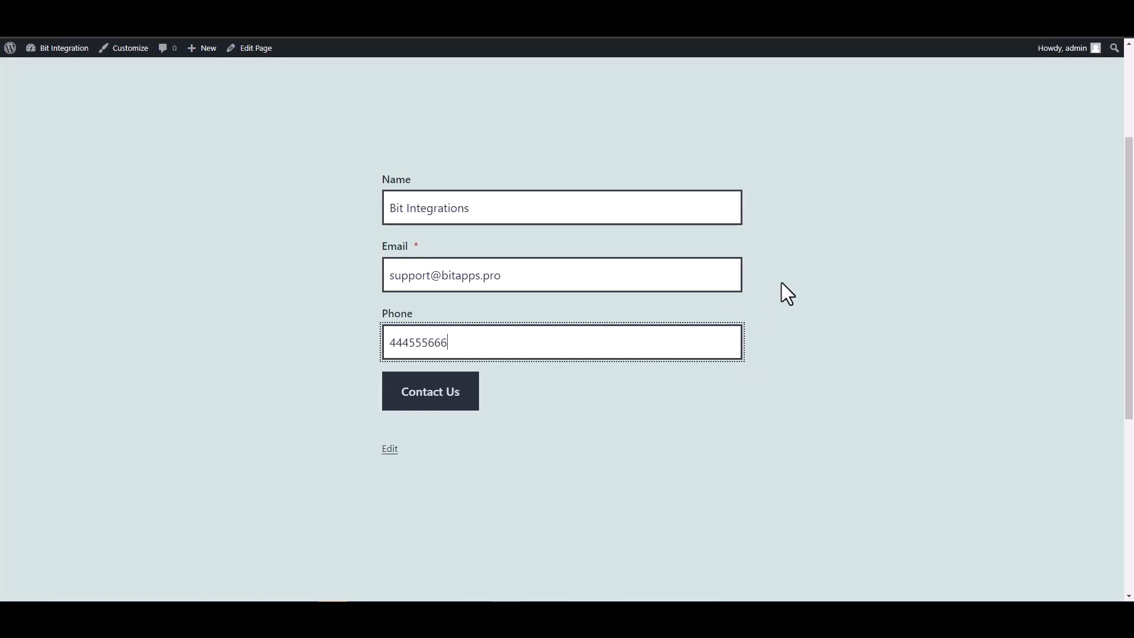
left_click(458, 393)
scroll(709, 354, "down", 2)
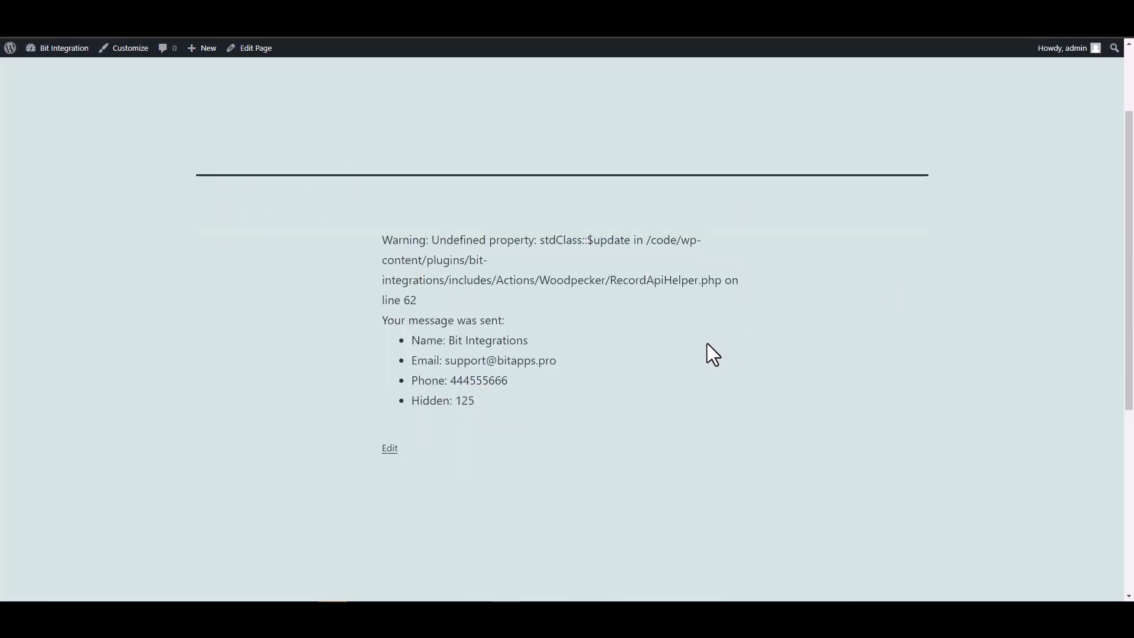